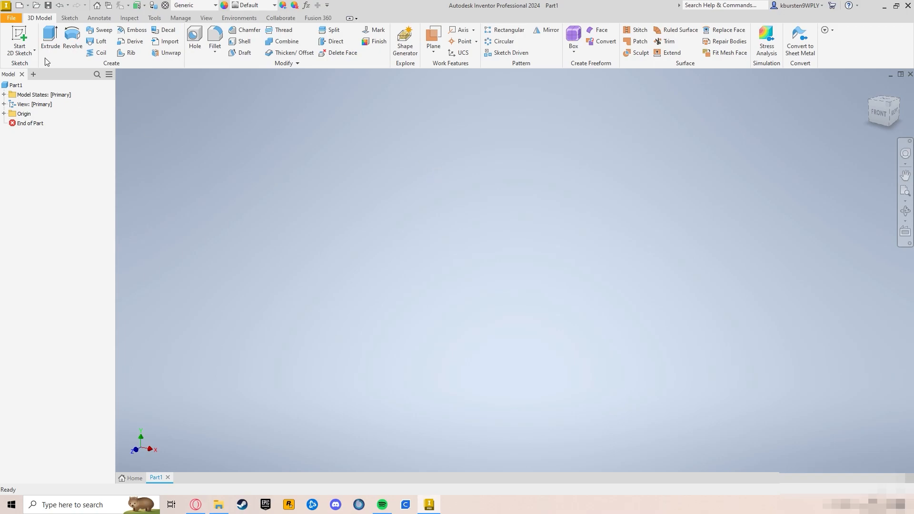
Start a new 2D sketch on the XY plane.
{"action": "left_click", "coordinate": [25, 33]}
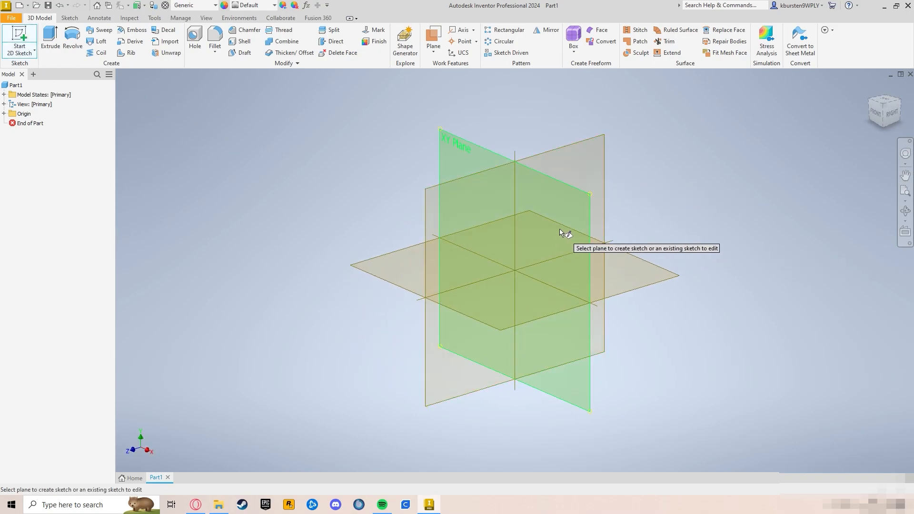
{"action": "left_click", "coordinate": [560, 230]}
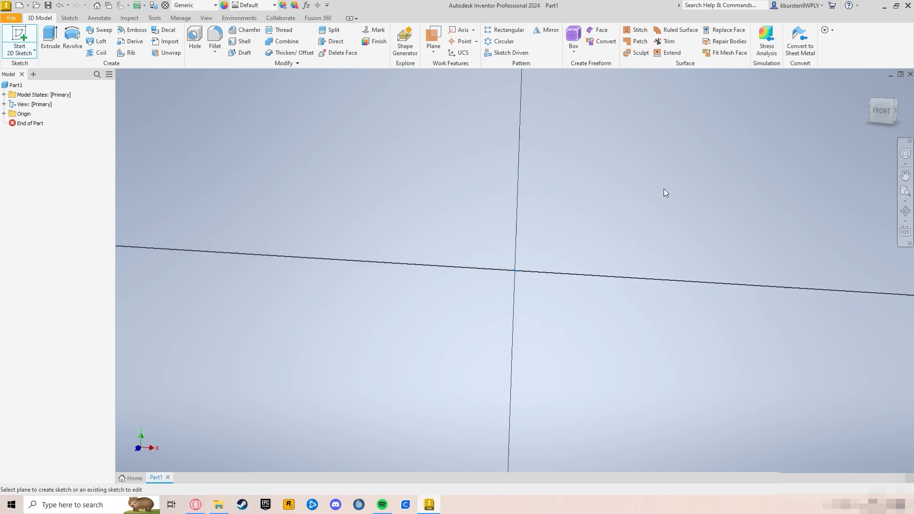
{"action": "mouse_move", "coordinate": [656, 186]}
{"action": "middle_mouse_down"}
{"action": "mouse_move", "coordinate": [510, 262]}
{"action": "mouse_move", "coordinate": [426, 326]}
{"action": "middle_mouse_up"}
{"action": "middle_click_drag", "start_coordinate": [341, 172], "coordinate": [319, 155]}
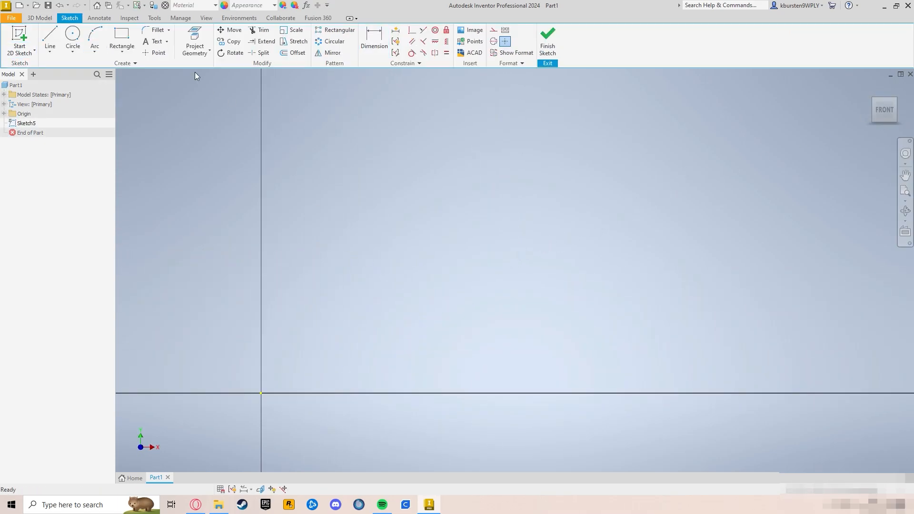
Draw two equal-height rectangles on the horizontal axis, one about 0.37 in wide from the origin, the other starting about 1.5 in along.
{"action": "left_click", "coordinate": [132, 43]}
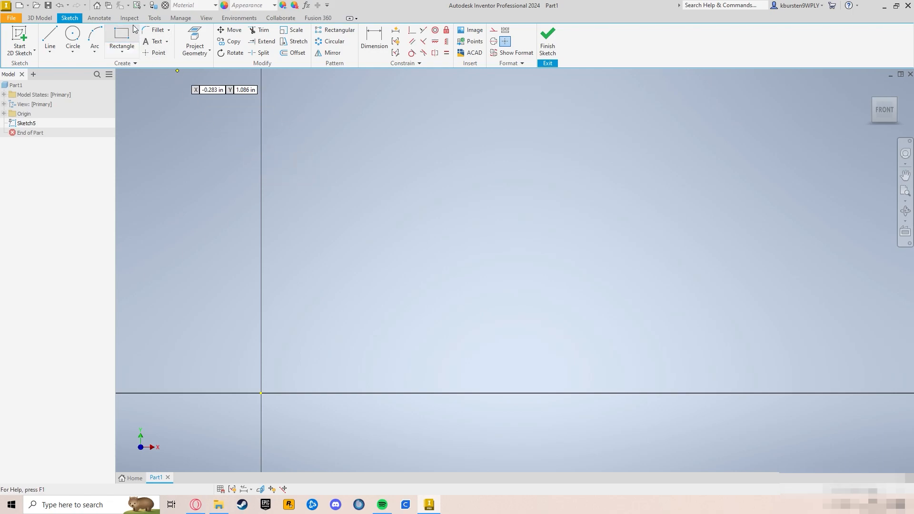
{"action": "left_click", "coordinate": [261, 394]}
{"action": "left_click", "coordinate": [370, 97]}
{"action": "scroll", "coordinate": [430, 267], "scroll_direction": "down", "scroll_amount": 3}
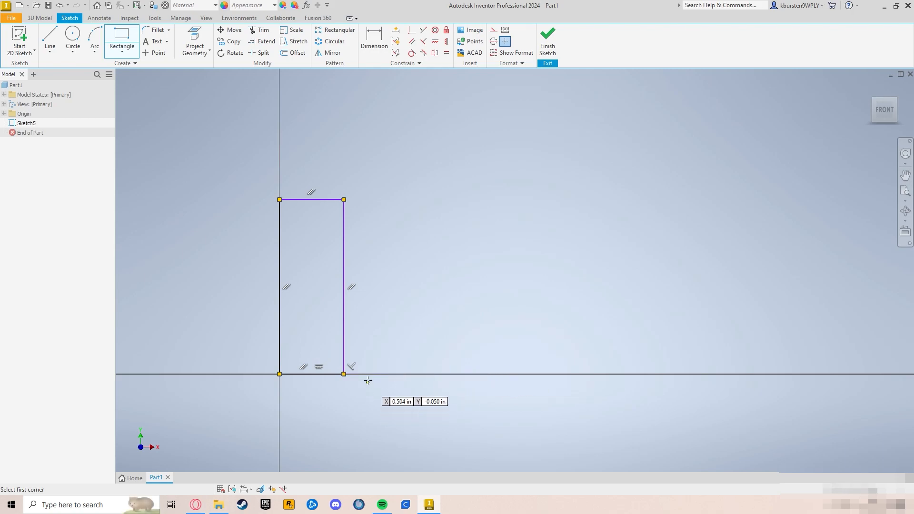
{"action": "left_click", "coordinate": [546, 373]}
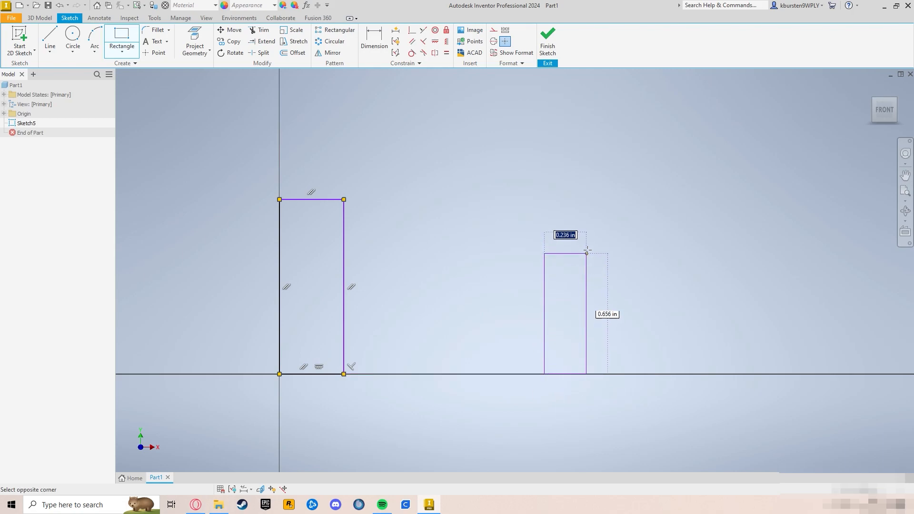
{"action": "left_click", "coordinate": [606, 199]}
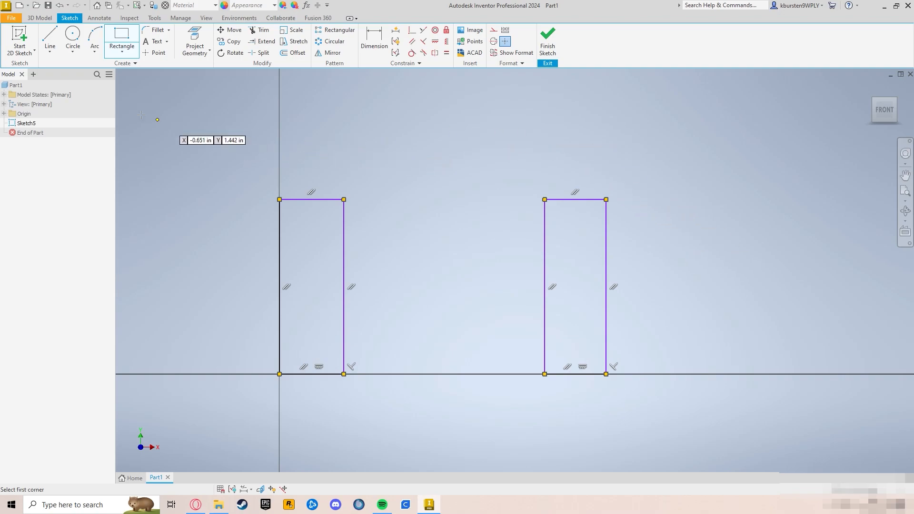
Connect the rectangles with a horizontal line between their facing sides, slightly below the tops, and another line between their inner bottom corners.
{"action": "left_click", "coordinate": [51, 38]}
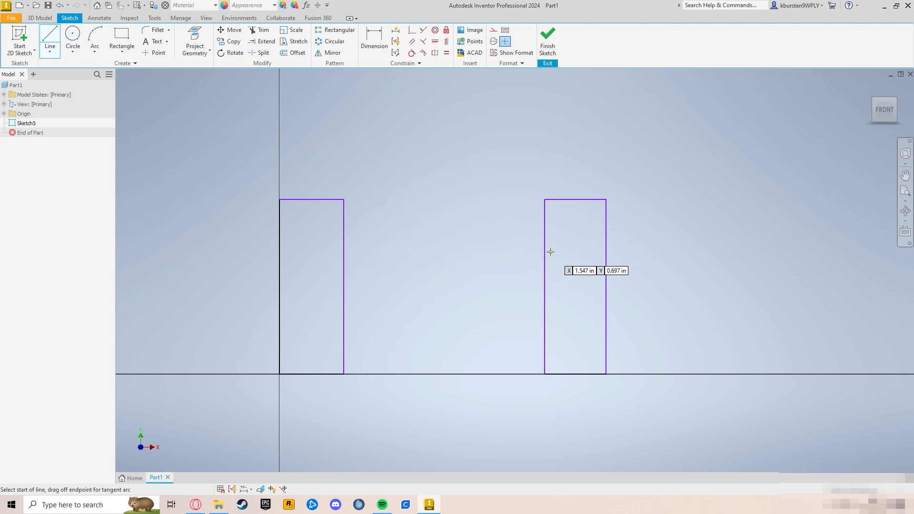
{"action": "left_click", "coordinate": [344, 246]}
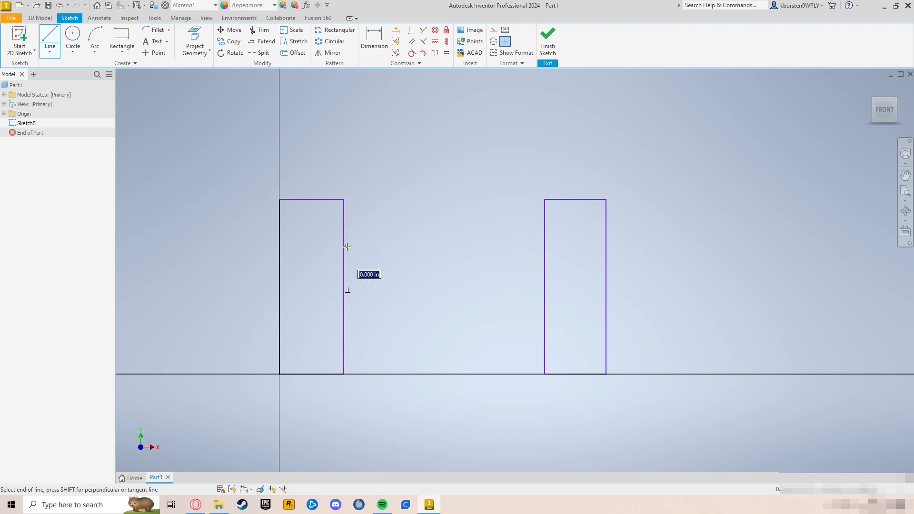
{"action": "double_click", "coordinate": [545, 246]}
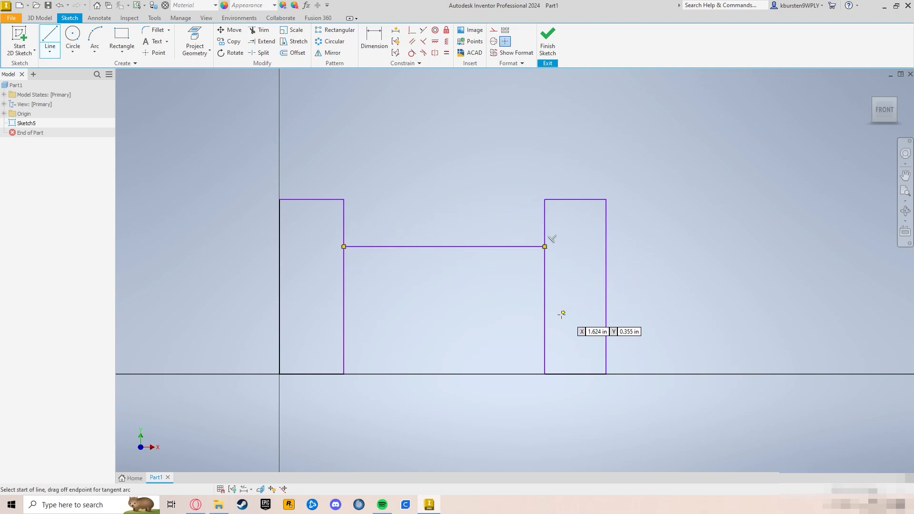
{"action": "left_click", "coordinate": [344, 374]}
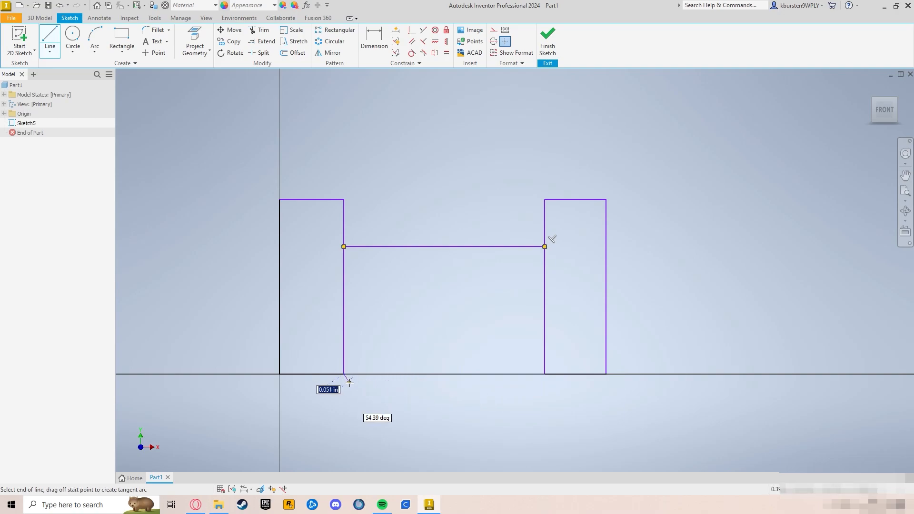
{"action": "left_click", "coordinate": [545, 374]}
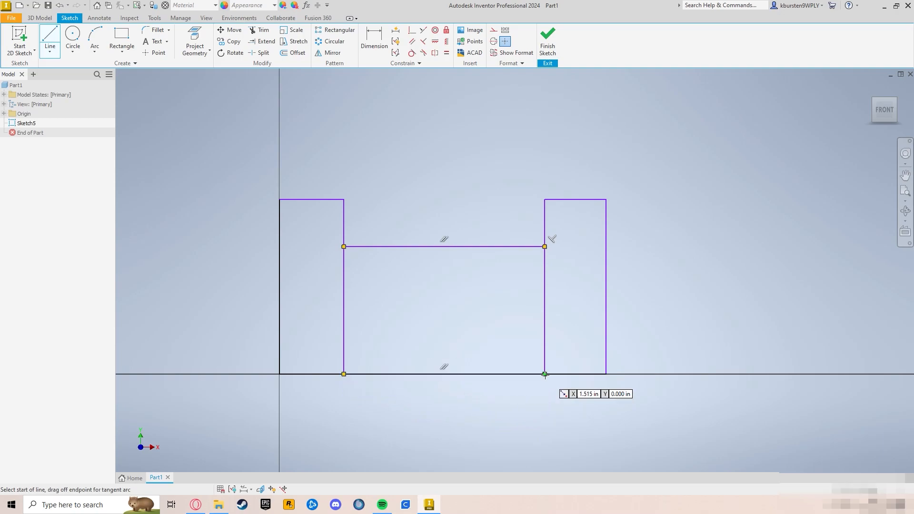
{"action": "middle_click_drag", "start_coordinate": [400, 235], "coordinate": [394, 249]}
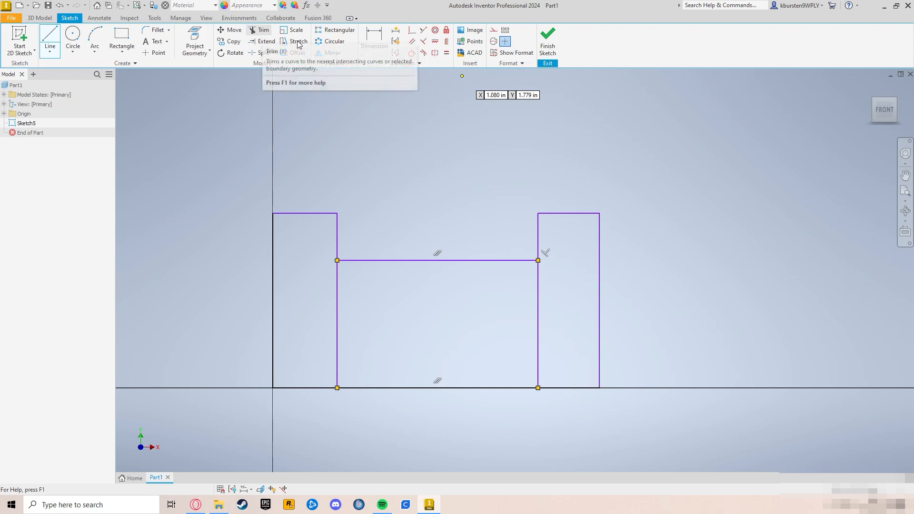
Trim both inner vertical sides below the upper connecting line to leave a single U-shaped outline.
{"action": "left_click", "coordinate": [264, 31]}
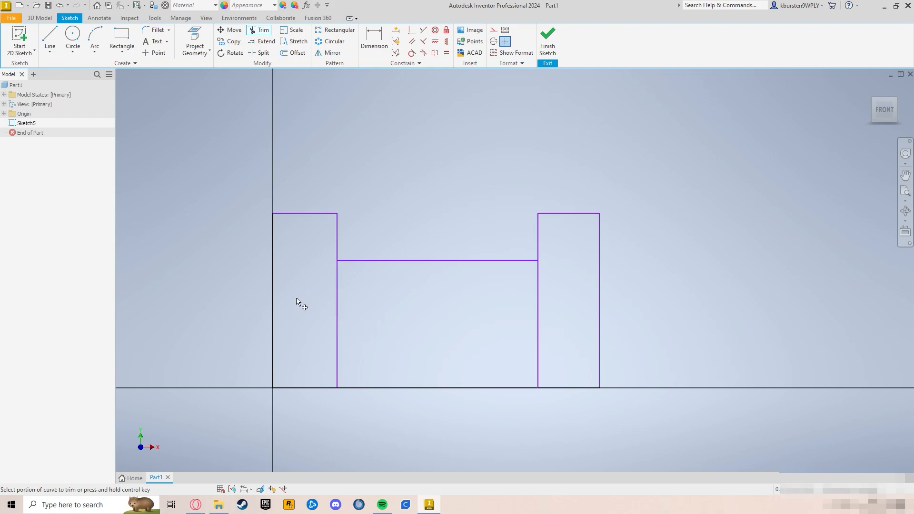
{"action": "key", "text": "Escape"}
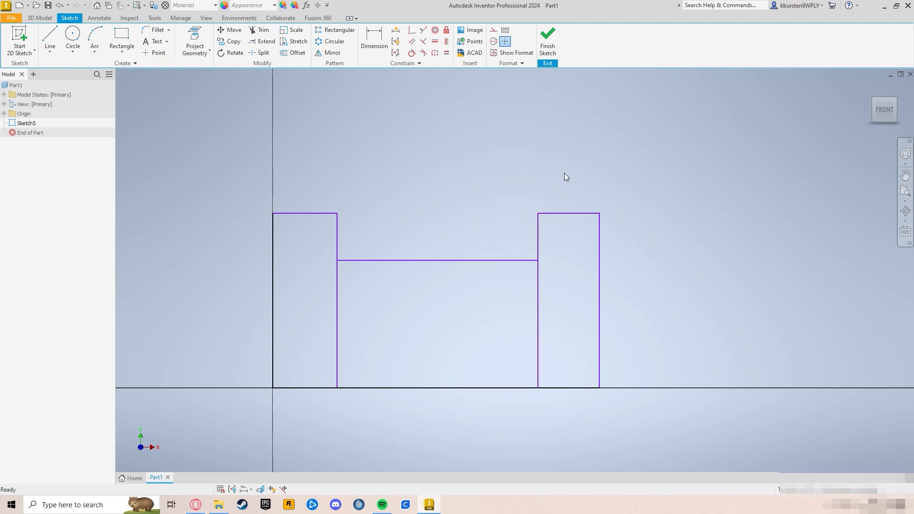
{"action": "left_click", "coordinate": [264, 32]}
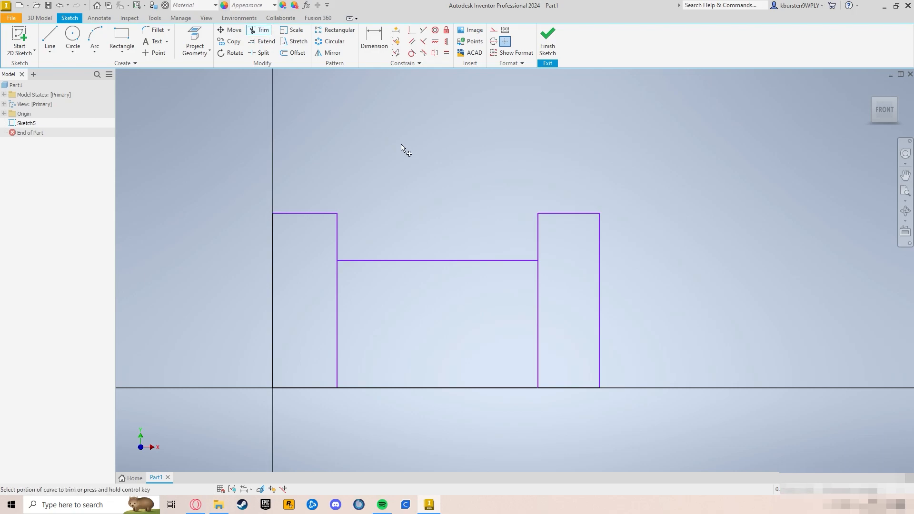
{"action": "left_click", "coordinate": [265, 31]}
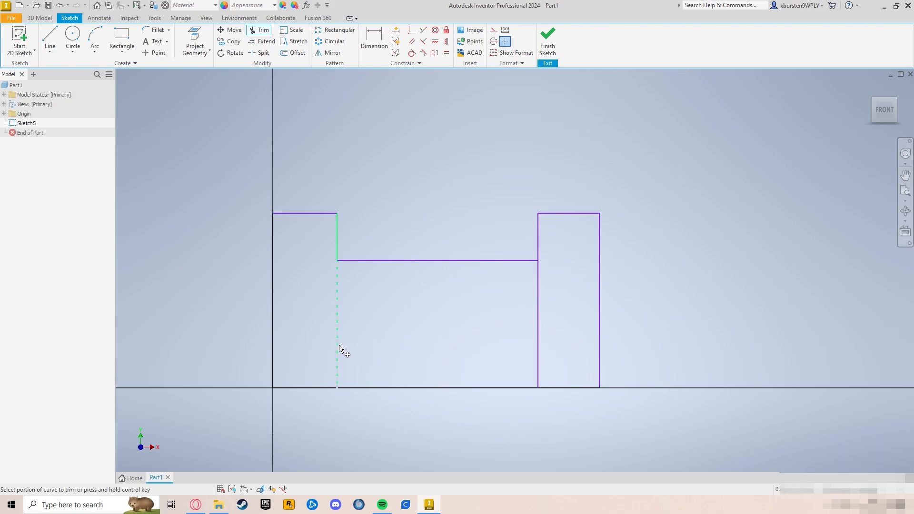
{"action": "scroll", "coordinate": [340, 350], "scroll_direction": "up", "scroll_amount": 5}
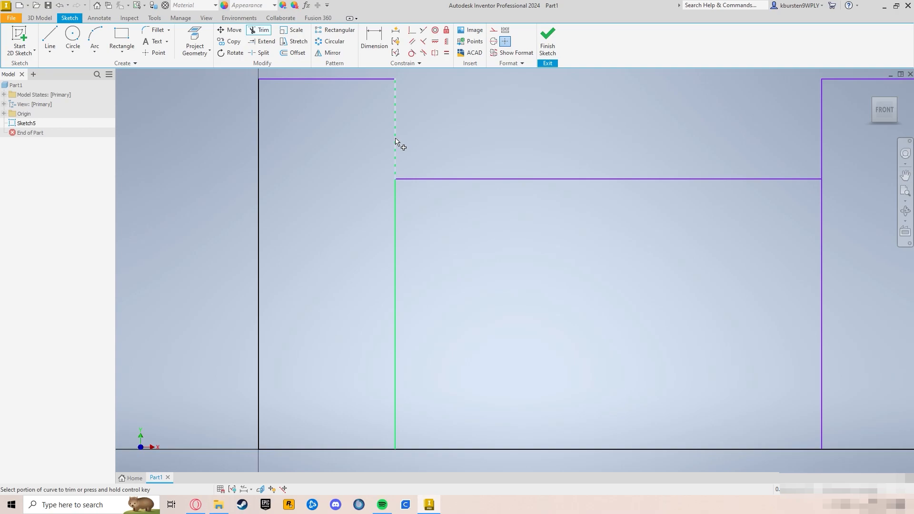
{"action": "left_click", "coordinate": [396, 326]}
{"action": "scroll", "coordinate": [561, 327], "scroll_direction": "down", "scroll_amount": 3}
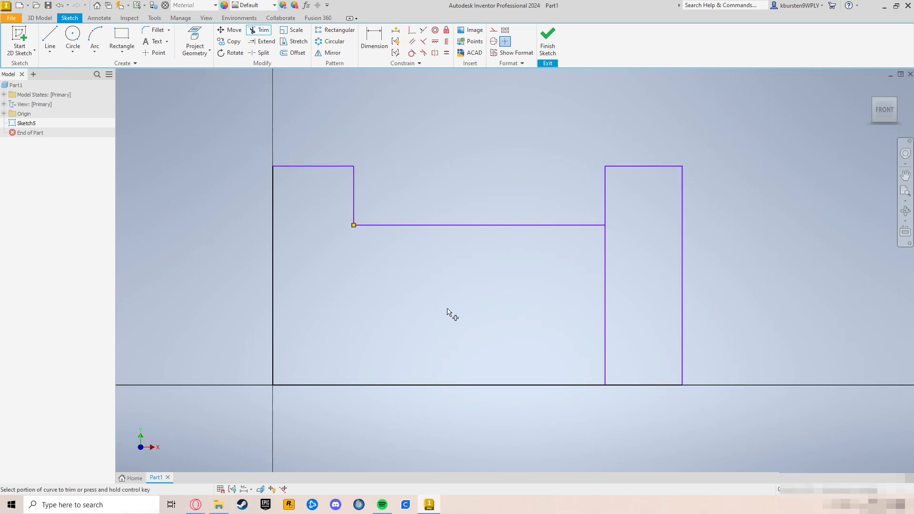
{"action": "scroll", "coordinate": [363, 245], "scroll_direction": "up", "scroll_amount": 4}
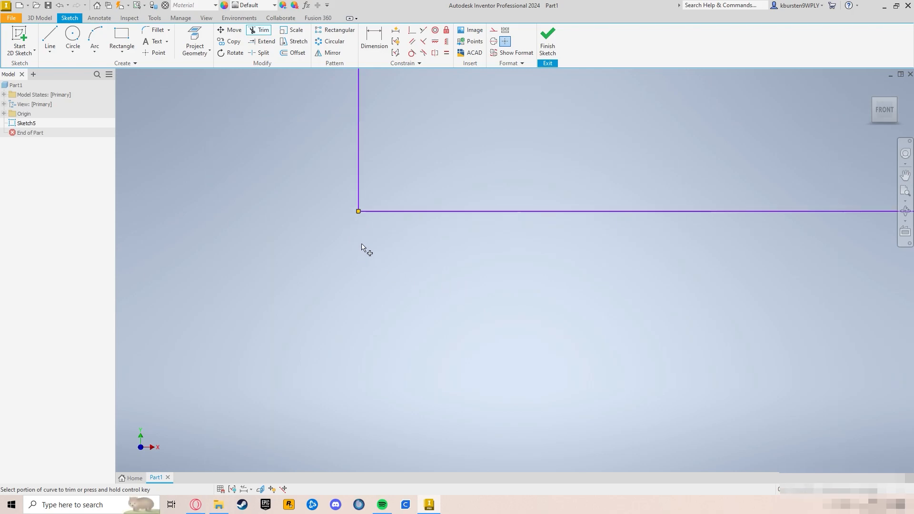
{"action": "scroll", "coordinate": [464, 297], "scroll_direction": "down", "scroll_amount": 4}
{"action": "middle_click_drag", "start_coordinate": [554, 339], "coordinate": [362, 269]}
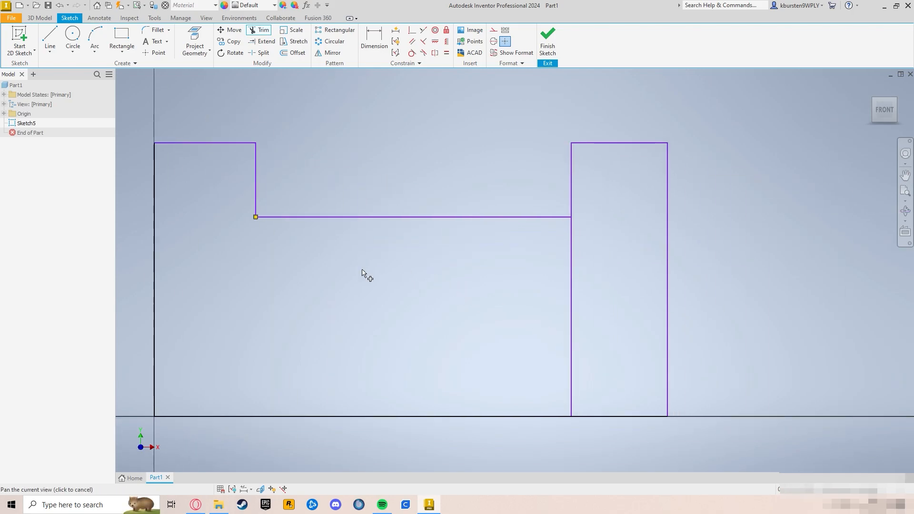
{"action": "left_click", "coordinate": [572, 307]}
{"action": "scroll", "coordinate": [509, 307], "scroll_direction": "down", "scroll_amount": 2}
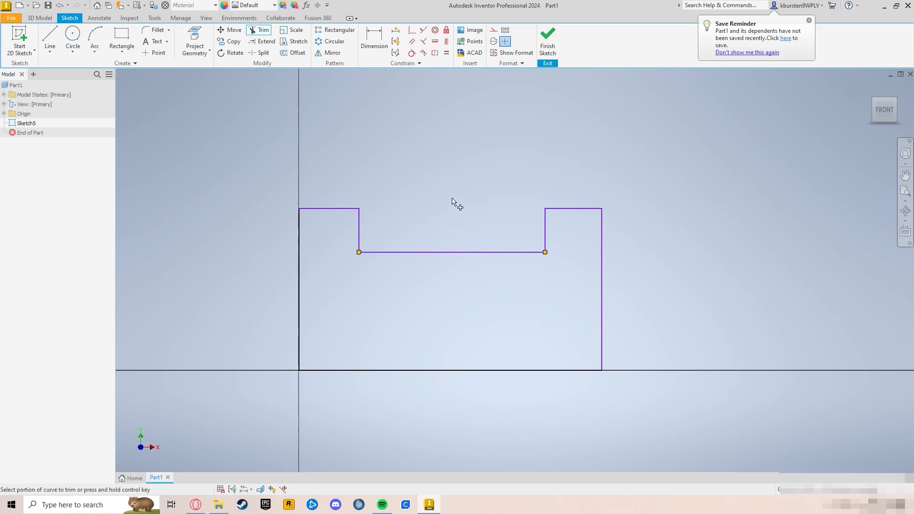
{"action": "key", "text": "Escape"}
Dimension the top edge of the left raised section and set it to 2 in.
{"action": "middle_click_drag", "start_coordinate": [449, 159], "coordinate": [417, 183]}
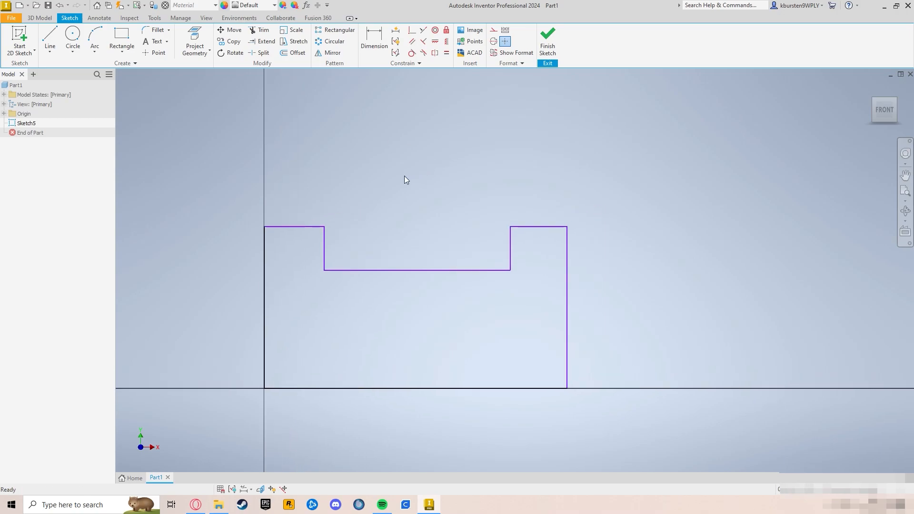
{"action": "key", "text": "d"}
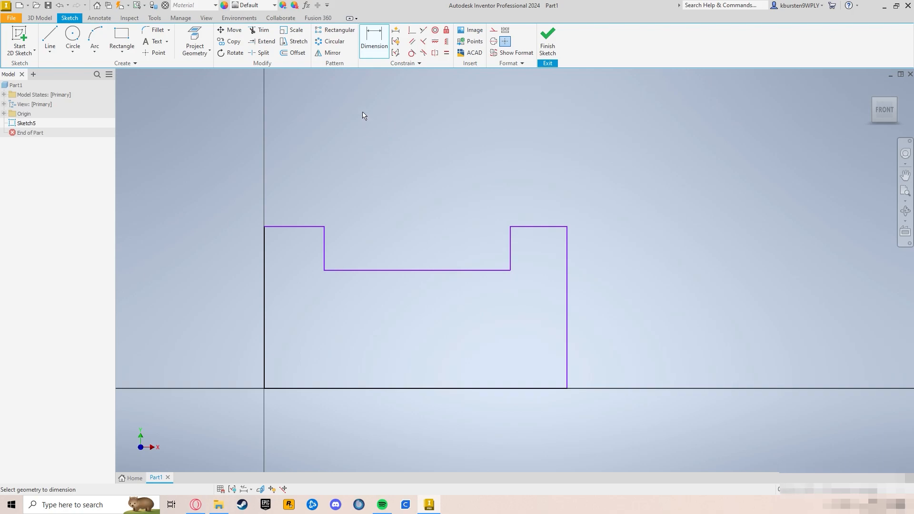
{"action": "middle_click_drag", "start_coordinate": [406, 192], "coordinate": [406, 208]}
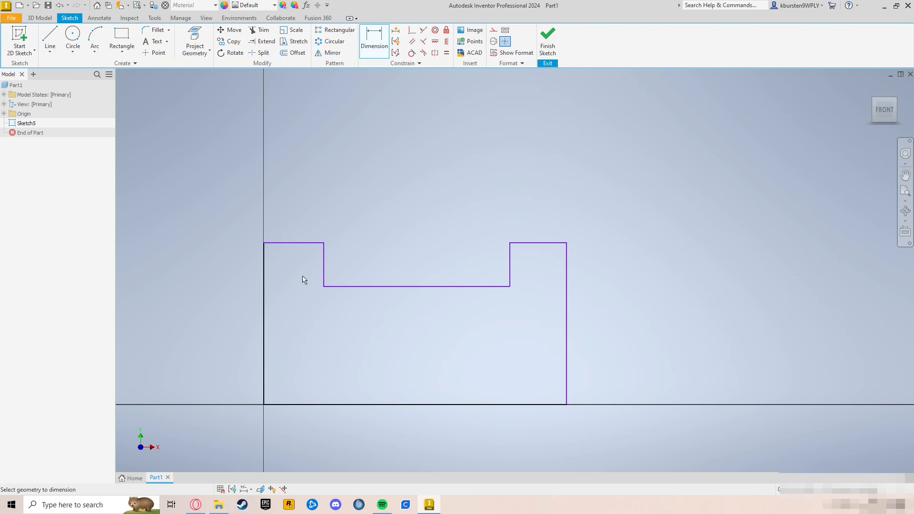
{"action": "left_click", "coordinate": [303, 244]}
{"action": "left_click", "coordinate": [296, 228]}
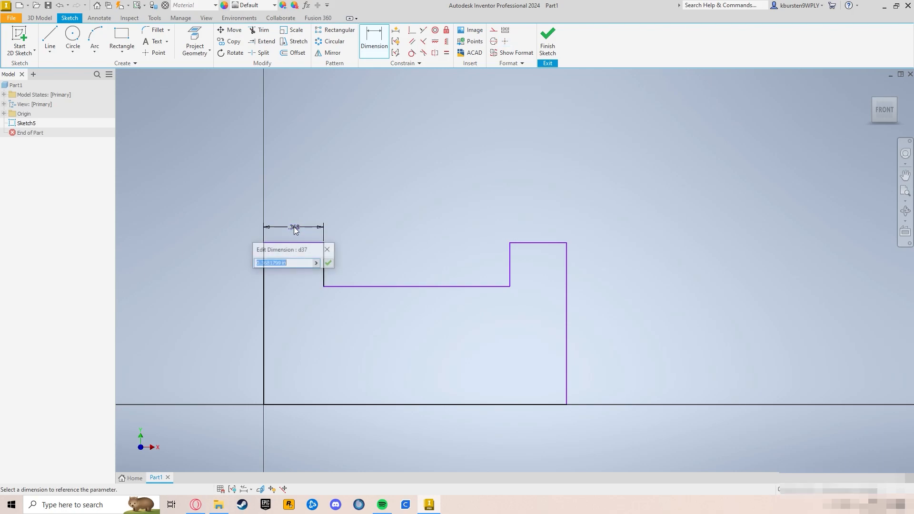
{"action": "type", "text": "4"}
{"action": "key", "text": "Return"}
Dimension the horizontal floor of the notch and set its length to 8 in.
{"action": "scroll", "coordinate": [407, 198], "scroll_direction": "up", "scroll_amount": 7}
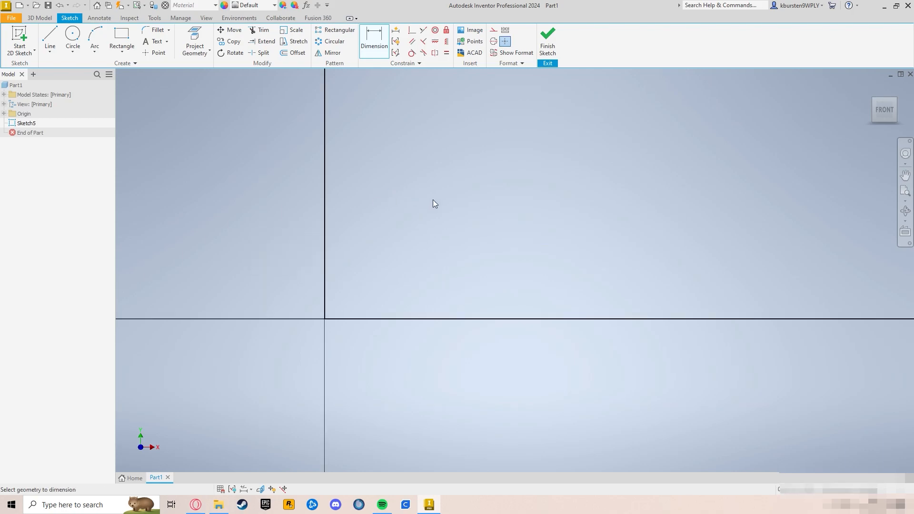
{"action": "middle_click_drag", "start_coordinate": [532, 190], "coordinate": [472, 290]}
{"action": "scroll", "coordinate": [468, 269], "scroll_direction": "down", "scroll_amount": 3}
{"action": "mouse_move", "coordinate": [483, 176]}
{"action": "middle_mouse_down"}
{"action": "mouse_move", "coordinate": [438, 206]}
{"action": "mouse_move", "coordinate": [367, 228]}
{"action": "middle_mouse_up"}
{"action": "left_click", "coordinate": [435, 278]}
{"action": "left_click", "coordinate": [426, 272]}
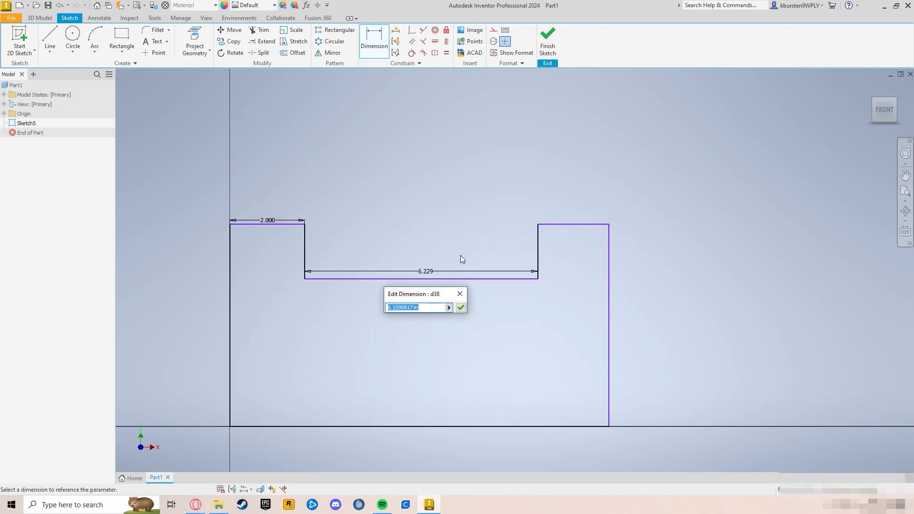
{"action": "type", "text": "8"}
{"action": "key", "text": "Return"}
Try to dimension the top edge of the right raised section as 2 in, and undo the dimension.
{"action": "scroll", "coordinate": [649, 218], "scroll_direction": "down", "scroll_amount": 8}
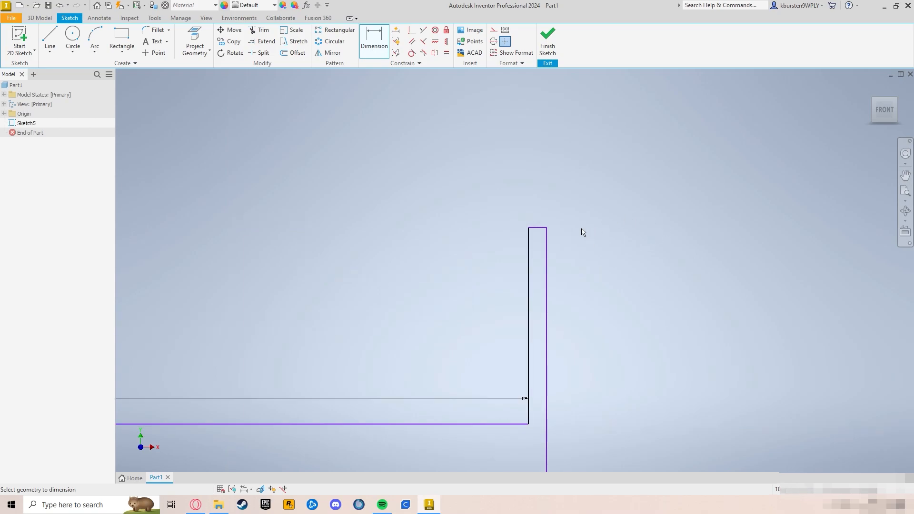
{"action": "scroll", "coordinate": [536, 229], "scroll_direction": "up", "scroll_amount": 2}
{"action": "left_click", "coordinate": [526, 229]}
{"action": "left_click", "coordinate": [523, 213]}
{"action": "type", "text": "2"}
{"action": "key", "text": "Return"}
{"action": "scroll", "coordinate": [621, 201], "scroll_direction": "up", "scroll_amount": 4}
{"action": "key", "text": "Escape"}
{"action": "key", "text": "ctrl+z"}
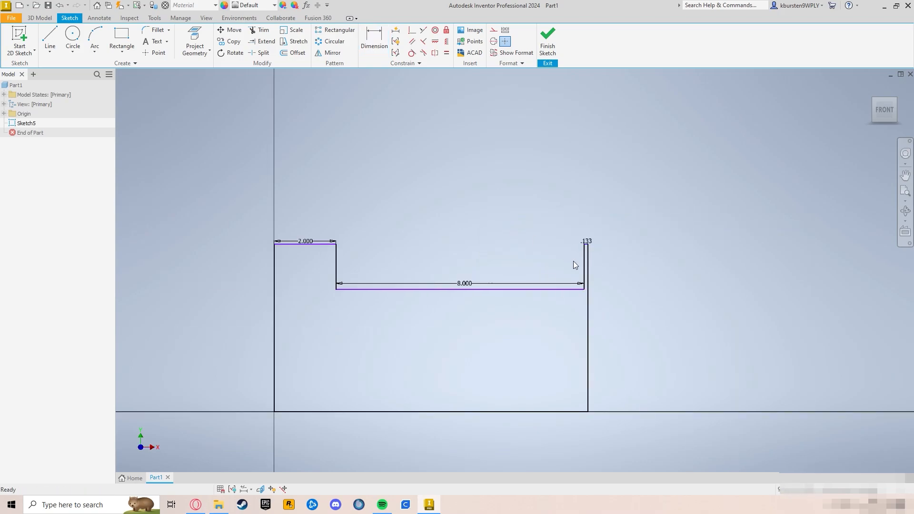
{"action": "key", "text": "ctrl+z"}
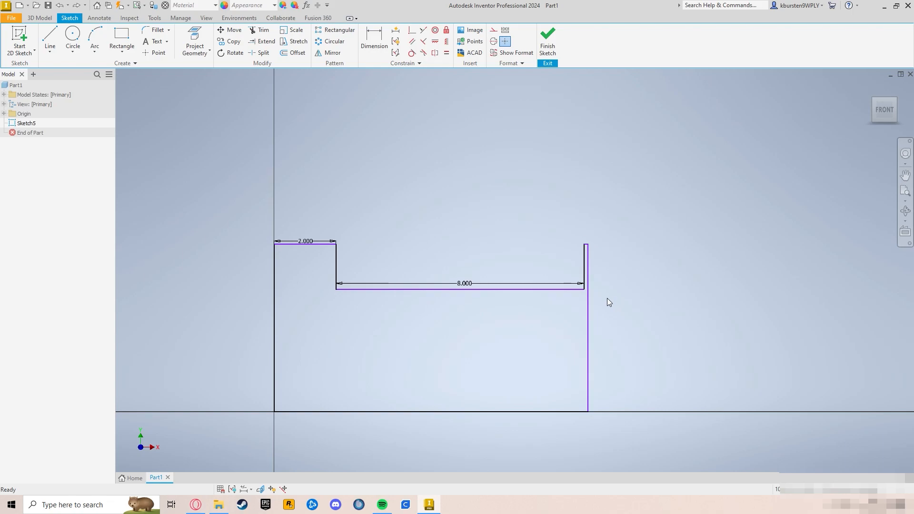
Try setting the notch floor to 10 in and moving the outer right edge outward, and undo both changes.
{"action": "double_click", "coordinate": [466, 284]}
{"action": "type", "text": "10"}
{"action": "key", "text": "Return"}
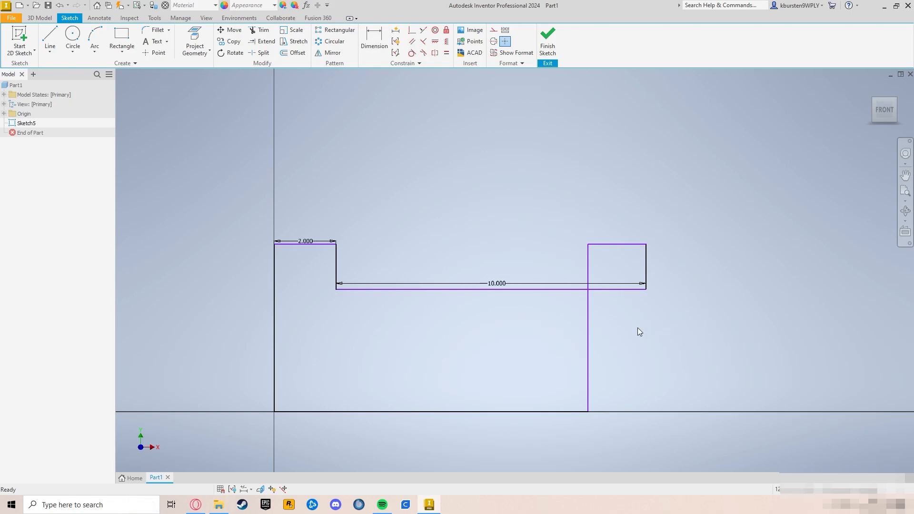
{"action": "mouse_move", "coordinate": [591, 347]}
{"action": "left_mouse_down"}
{"action": "mouse_move", "coordinate": [593, 328]}
{"action": "mouse_move", "coordinate": [622, 351]}
{"action": "mouse_move", "coordinate": [707, 353]}
{"action": "left_mouse_up"}
{"action": "left_click", "coordinate": [790, 321]}
{"action": "key", "text": "ctrl+z"}
{"action": "key", "text": "ctrl+z"}
Dimension the top edge of the right raised section and set it to 2 in.
{"action": "scroll", "coordinate": [601, 206], "scroll_direction": "down", "scroll_amount": 7}
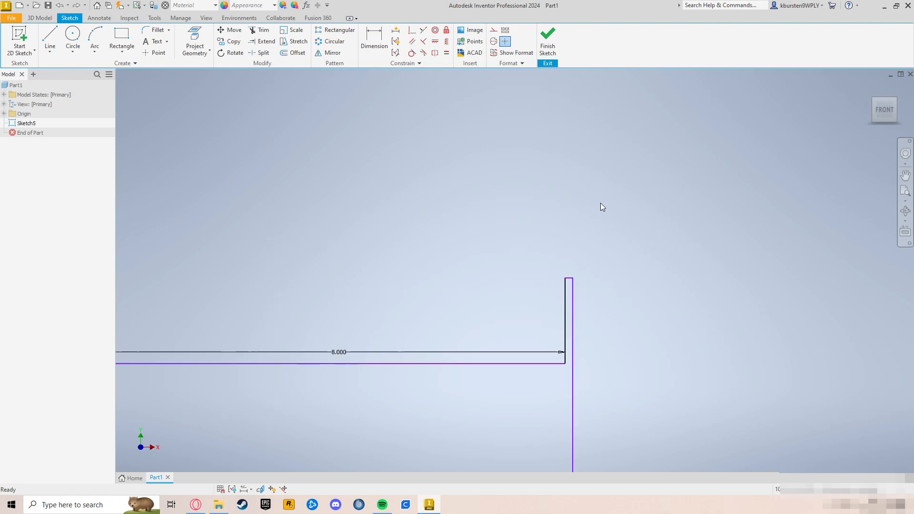
{"action": "middle_click_drag", "start_coordinate": [580, 389], "coordinate": [610, 262]}
{"action": "key", "text": "d"}
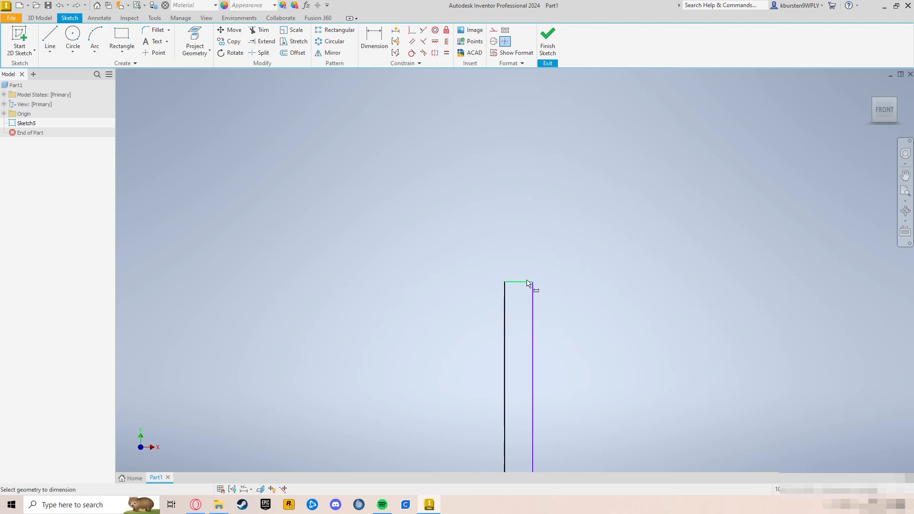
{"action": "left_click", "coordinate": [525, 267]}
{"action": "type", "text": "2"}
{"action": "key", "text": "Return"}
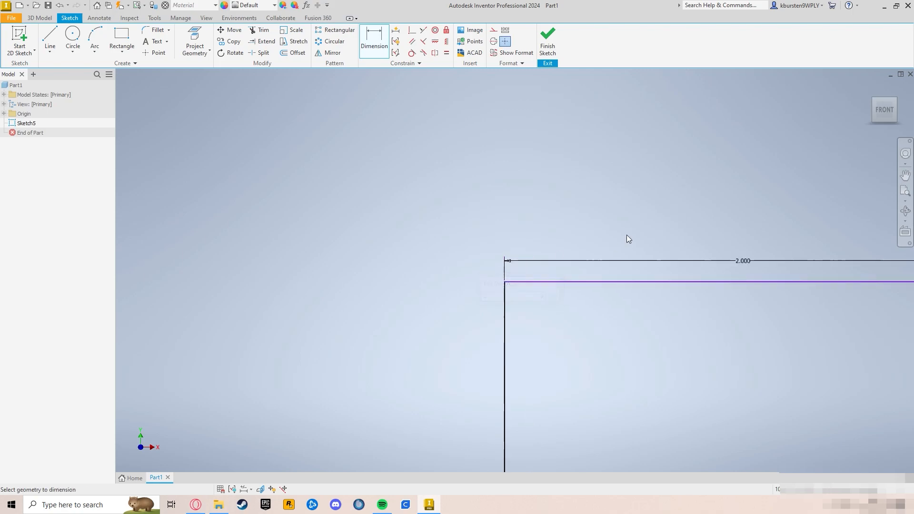
Dimension the outer right vertical edge of the profile and set its length to 8 in.
{"action": "scroll", "coordinate": [626, 234], "scroll_direction": "up", "scroll_amount": 6}
{"action": "scroll", "coordinate": [613, 326], "scroll_direction": "down", "scroll_amount": 3}
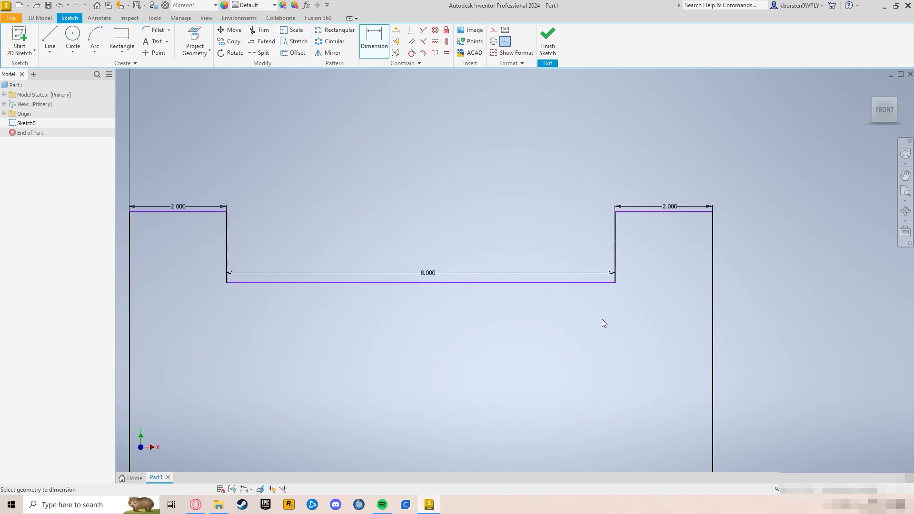
{"action": "middle_click_drag", "start_coordinate": [592, 315], "coordinate": [650, 286]}
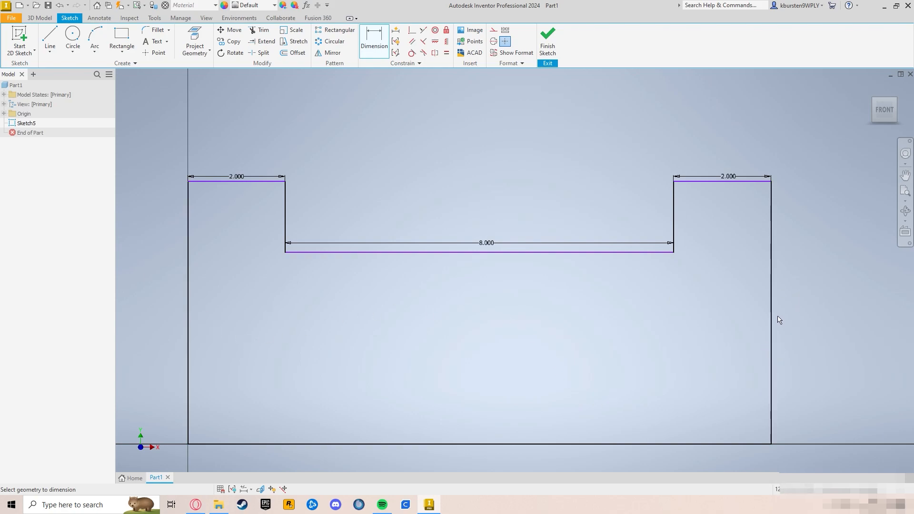
{"action": "left_click", "coordinate": [771, 288]}
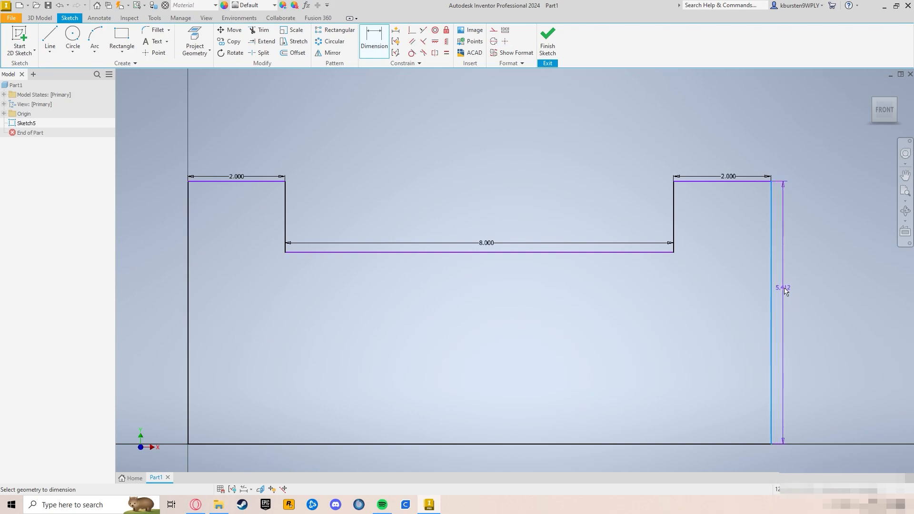
{"action": "left_click", "coordinate": [786, 287]}
{"action": "type", "text": "8"}
{"action": "key", "text": "Return"}
Dimension the right vertical side of the notch, set its depth to 2 in, and leave the Dimension command.
{"action": "scroll", "coordinate": [834, 276], "scroll_direction": "up", "scroll_amount": 3}
{"action": "middle_click_drag", "start_coordinate": [773, 265], "coordinate": [662, 320]}
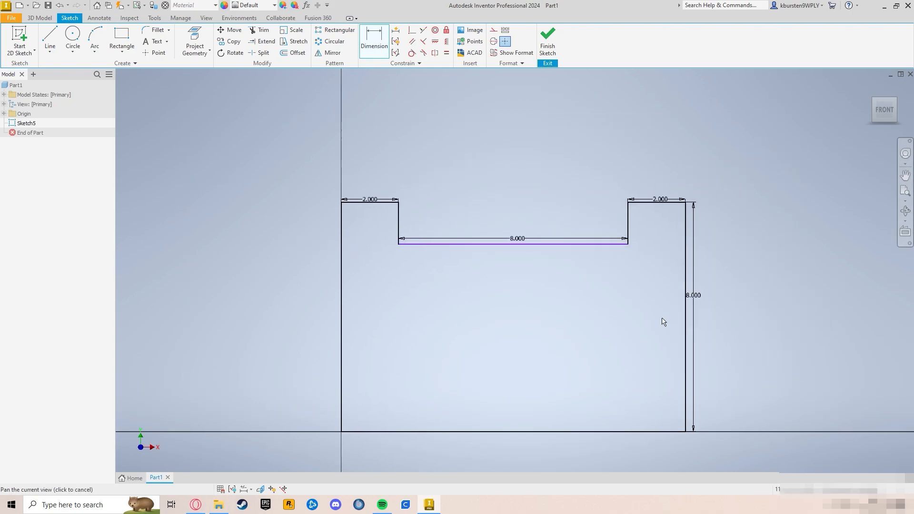
{"action": "left_click", "coordinate": [629, 218]}
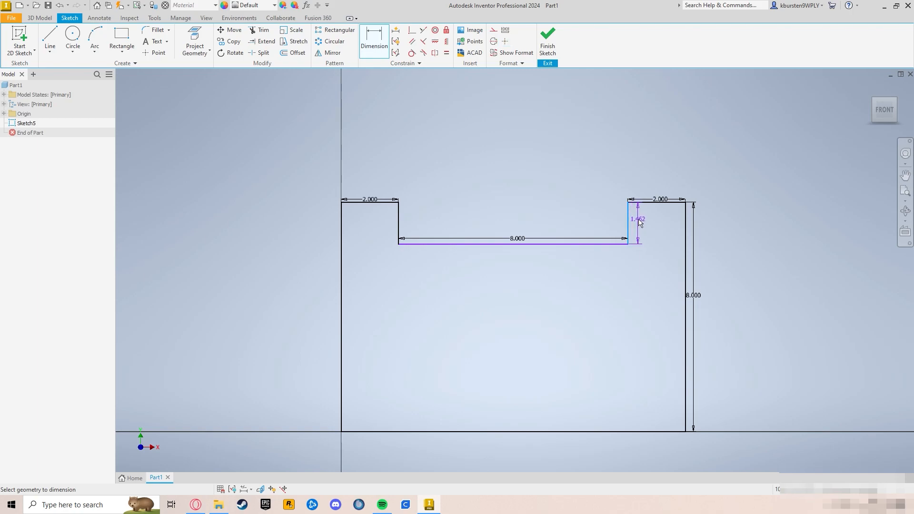
{"action": "left_click", "coordinate": [666, 222]}
{"action": "type", "text": "2"}
{"action": "key", "text": "Return"}
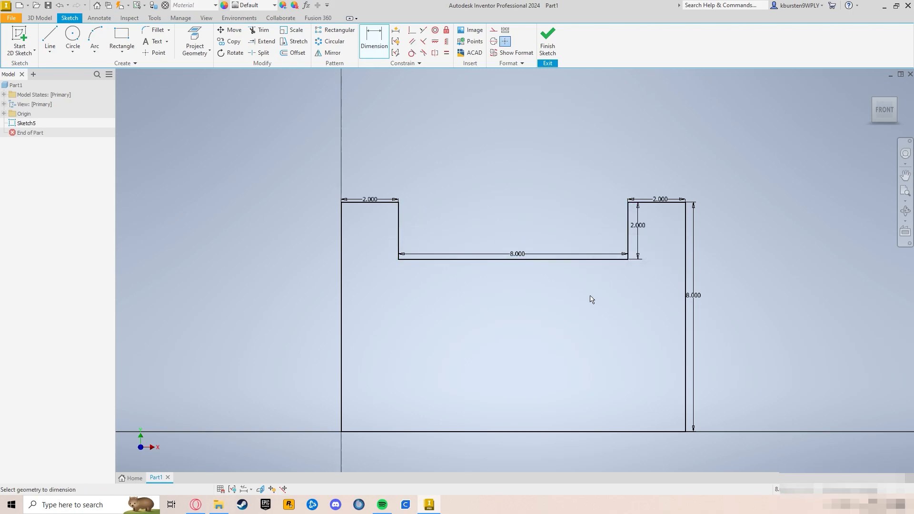
{"action": "middle_click_drag", "start_coordinate": [590, 299], "coordinate": [559, 293]}
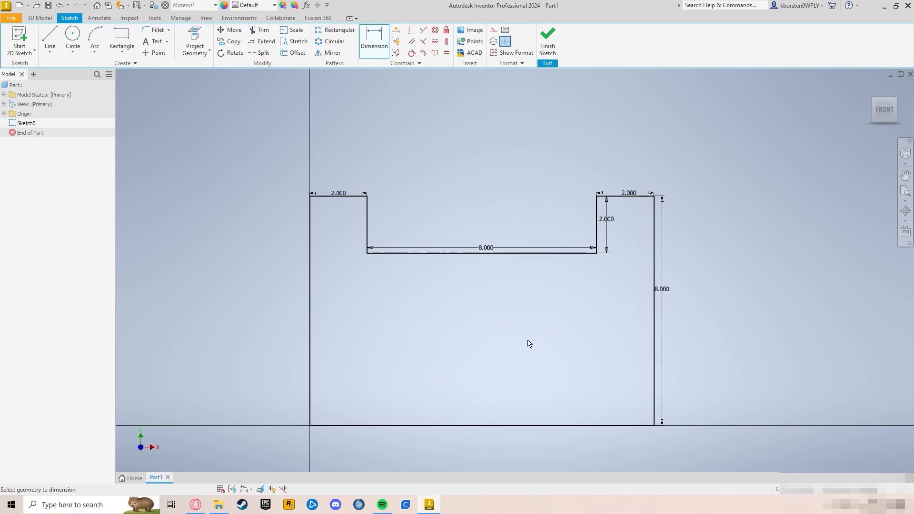
{"action": "middle_click_drag", "start_coordinate": [531, 341], "coordinate": [513, 328]}
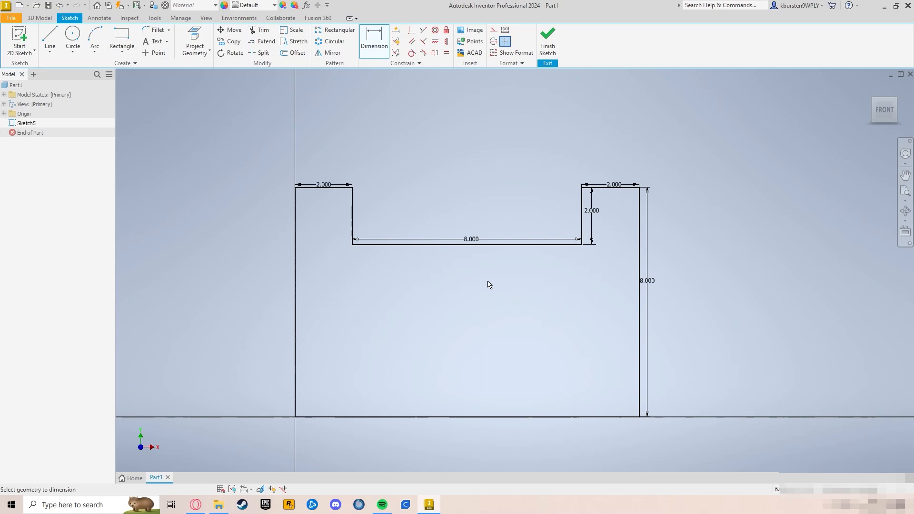
{"action": "key", "text": "Escape"}
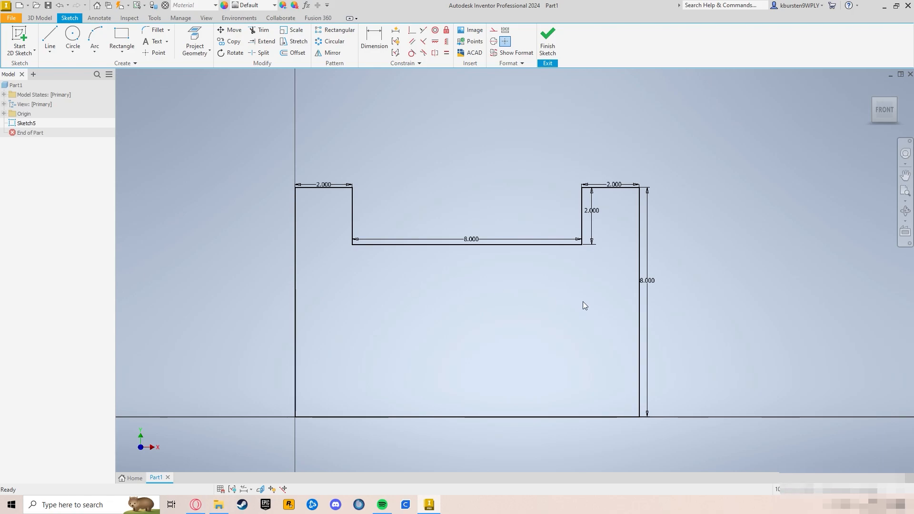
Finish the sketch and extrude the notched profile 2 in as a new solid body.
{"action": "left_click", "coordinate": [554, 48]}
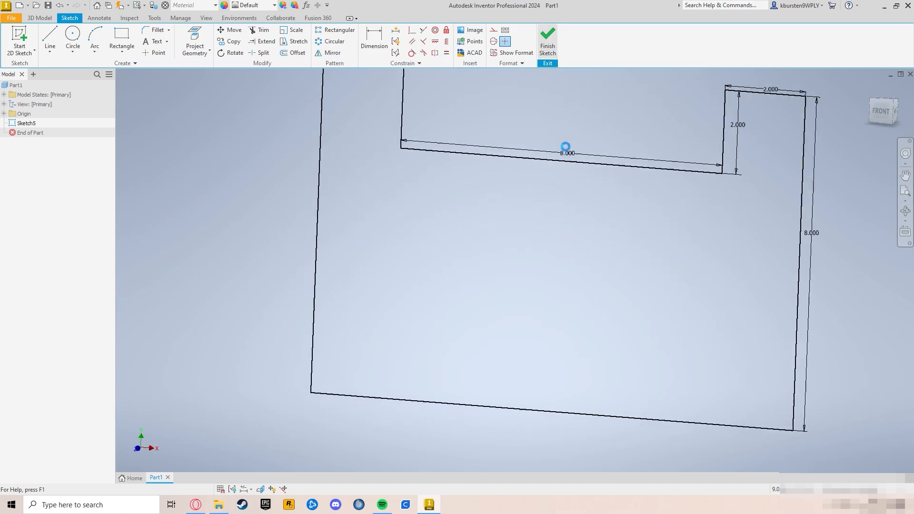
{"action": "middle_click_drag", "start_coordinate": [700, 260], "coordinate": [592, 302]}
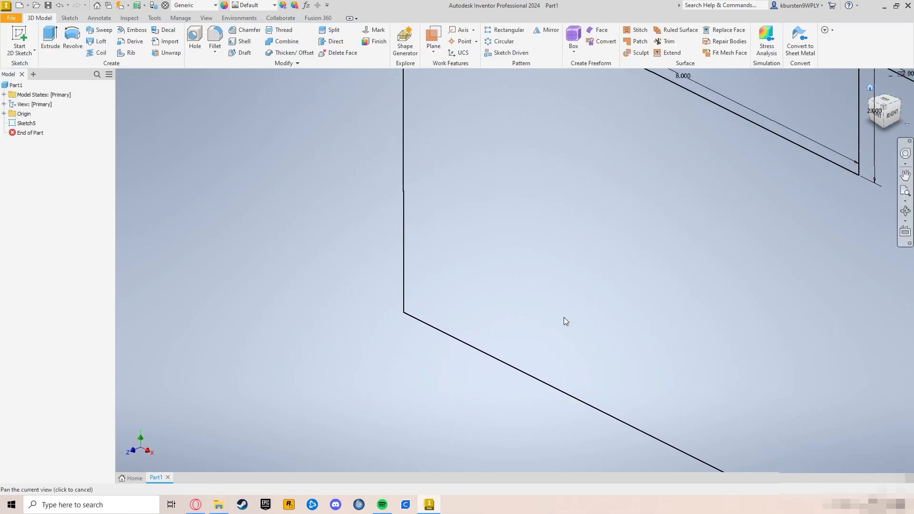
{"action": "key", "text": "F6"}
{"action": "left_click", "coordinate": [50, 41]}
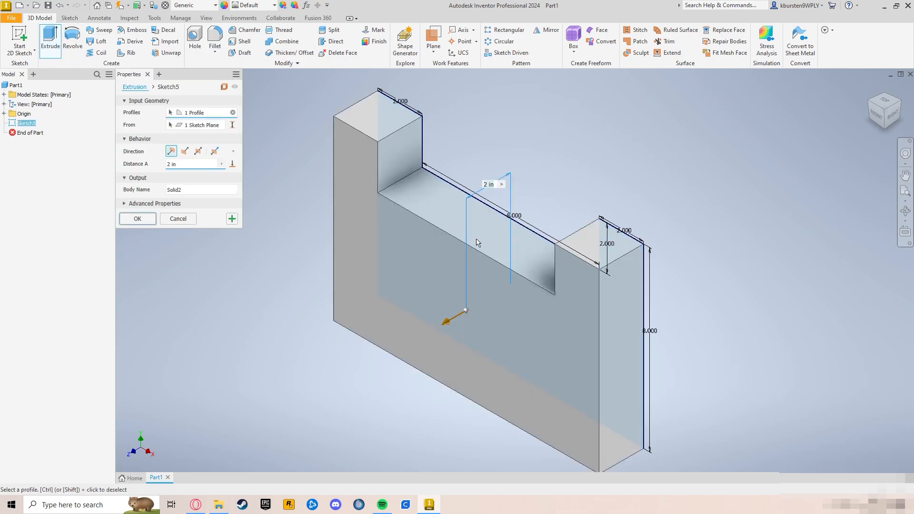
{"action": "left_click", "coordinate": [169, 163]}
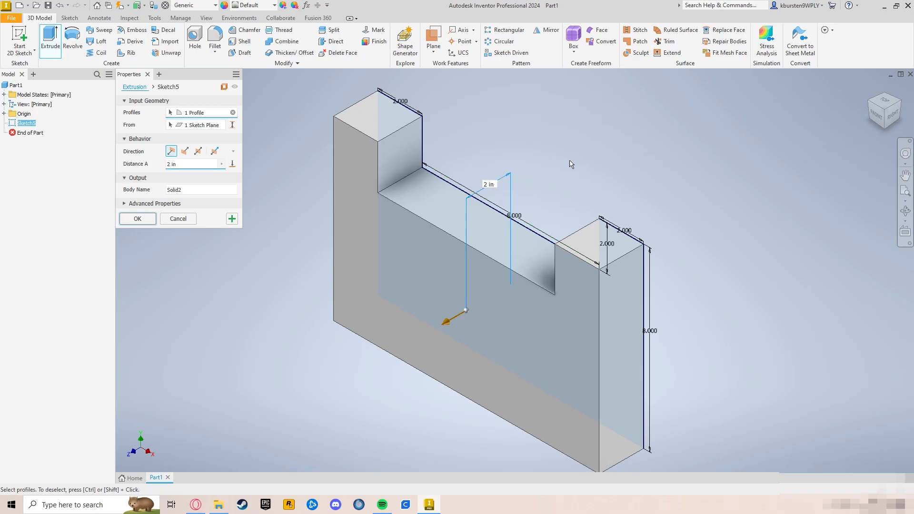
{"action": "left_click", "coordinate": [138, 218]}
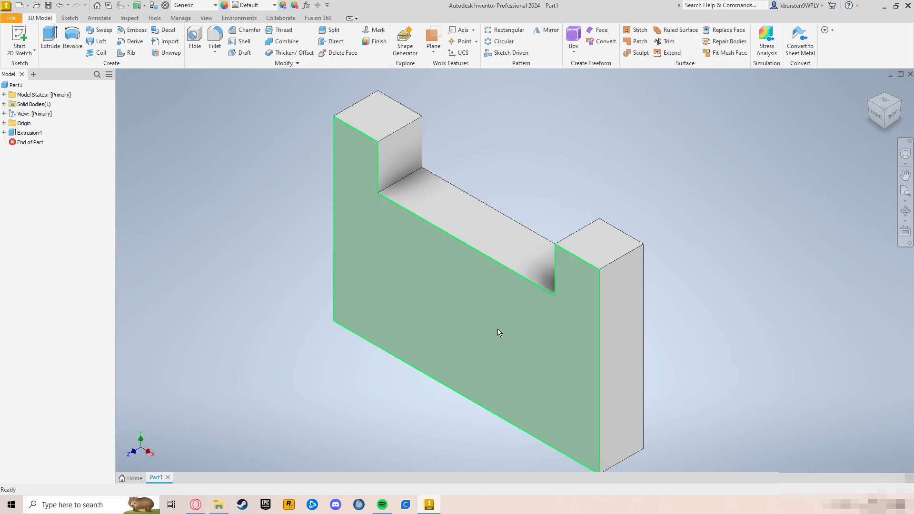
Start a sketch on the block's front face and draw a rectangle about 2.75 by 3.9 in, rising from the middle of the bottom edge.
{"action": "left_click", "coordinate": [561, 325]}
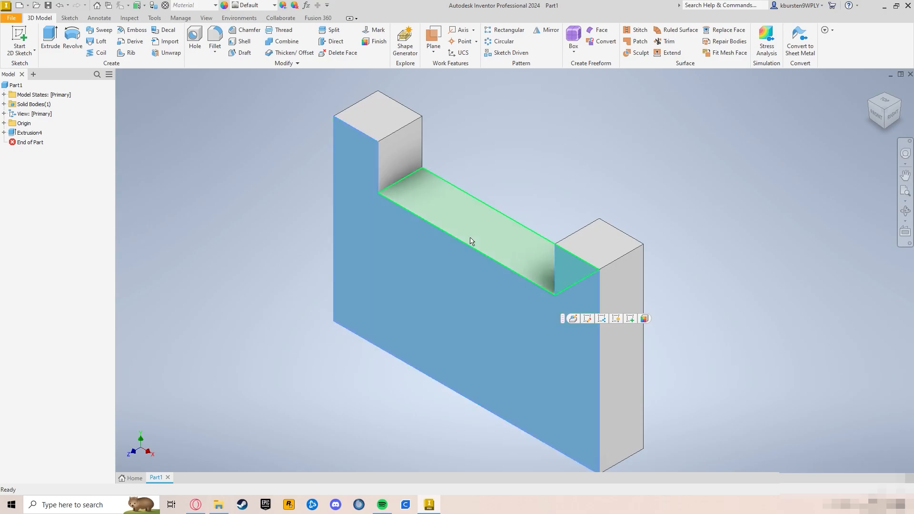
{"action": "left_click", "coordinate": [27, 37]}
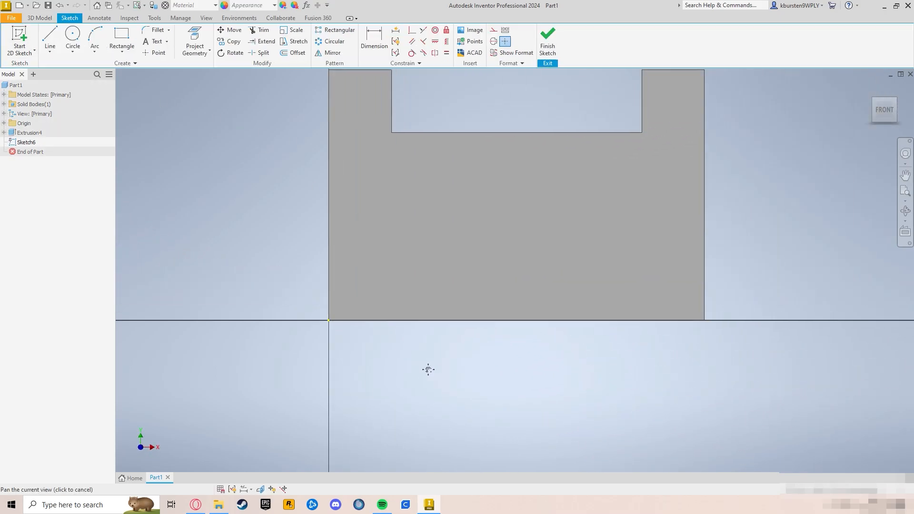
{"action": "left_click", "coordinate": [121, 36]}
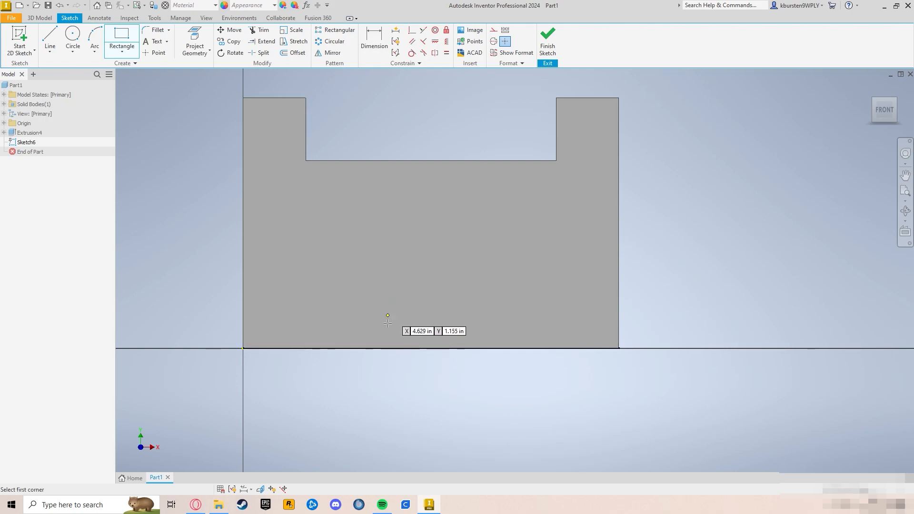
{"action": "left_click", "coordinate": [389, 348]}
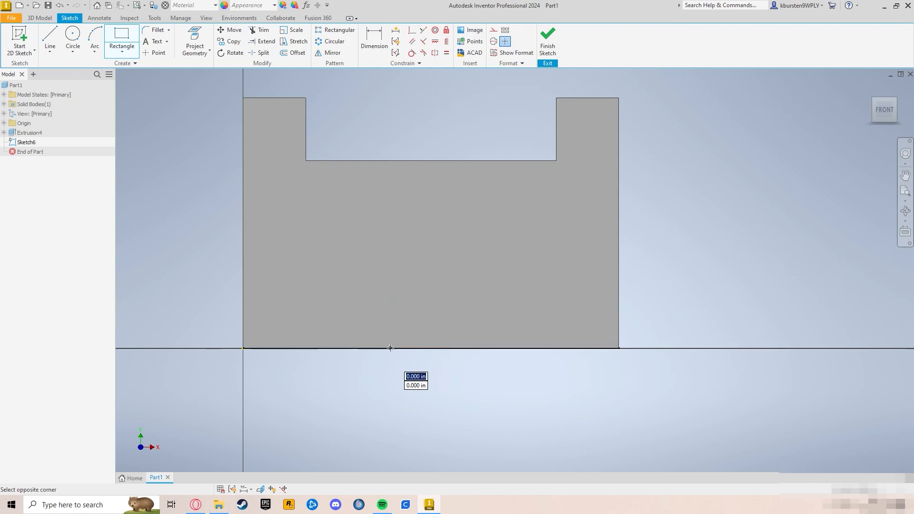
{"action": "left_click", "coordinate": [476, 225]}
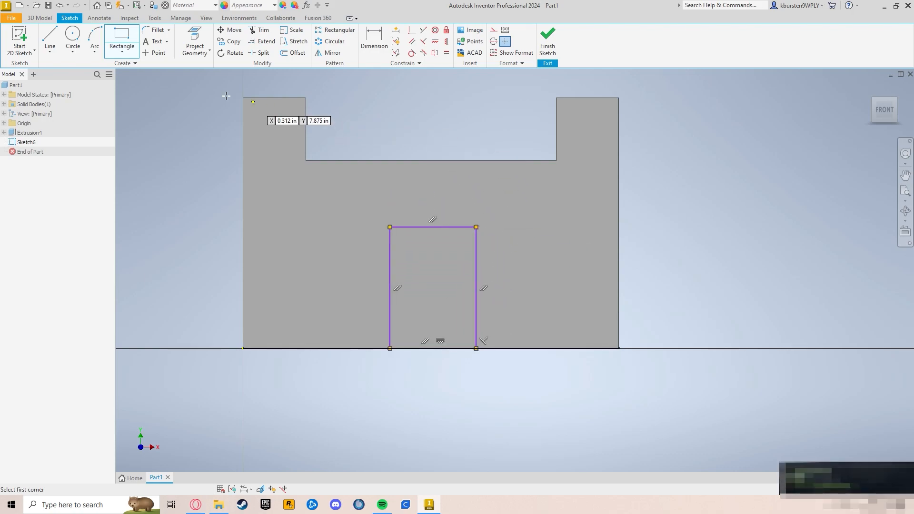
{"action": "left_click", "coordinate": [92, 35]}
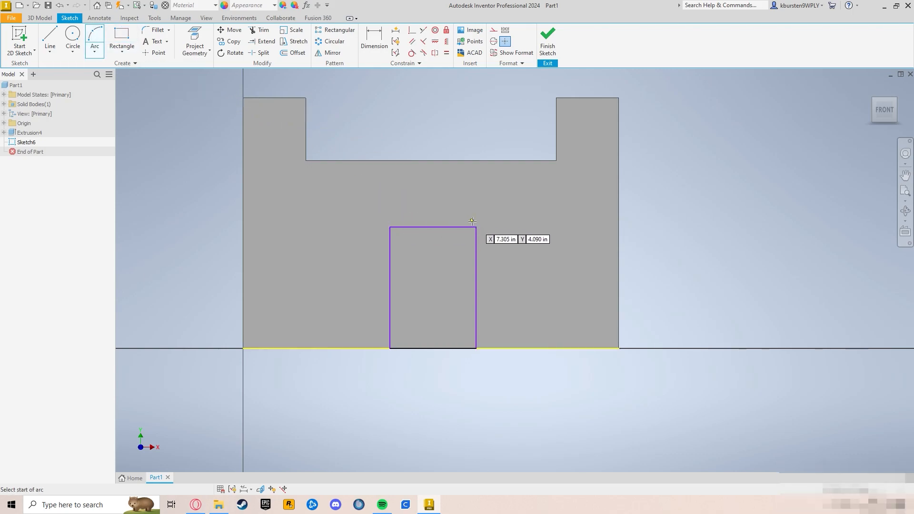
{"action": "left_click", "coordinate": [390, 226]}
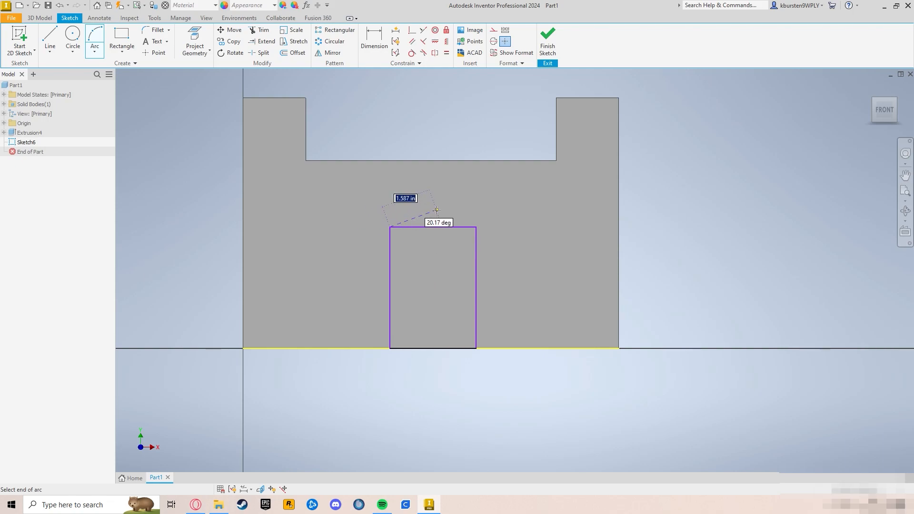
{"action": "key", "text": "Escape"}
{"action": "key", "text": "Escape"}
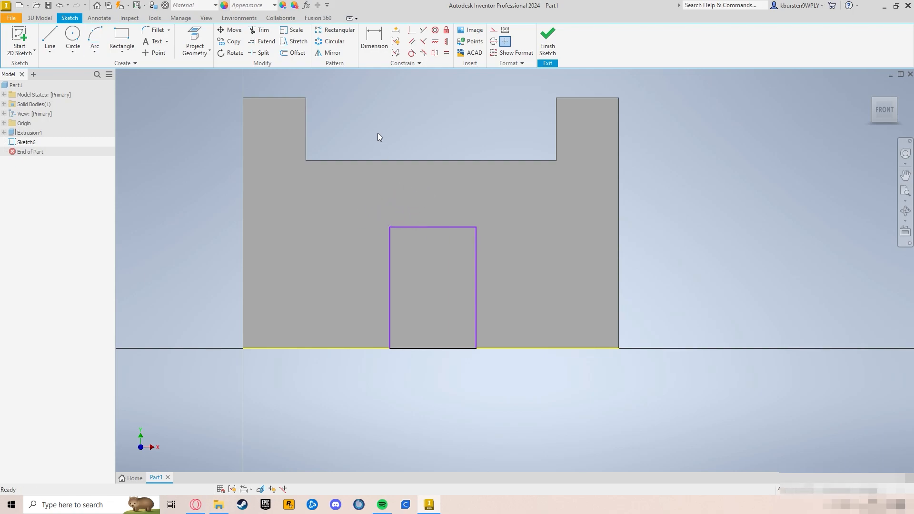
Draw a three-point arc between the rectangle's two upper corners, forming a semicircle about 1.38 in high above it.
{"action": "left_click", "coordinate": [97, 46]}
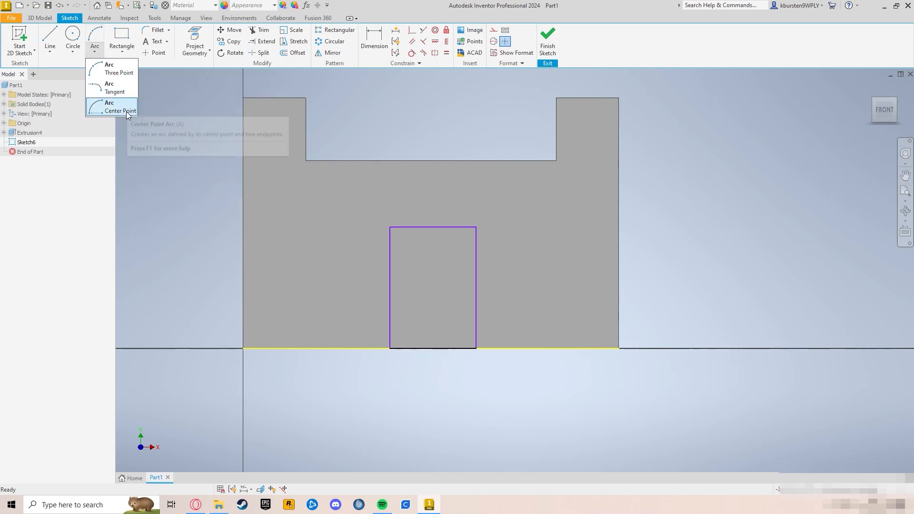
{"action": "left_click", "coordinate": [121, 72]}
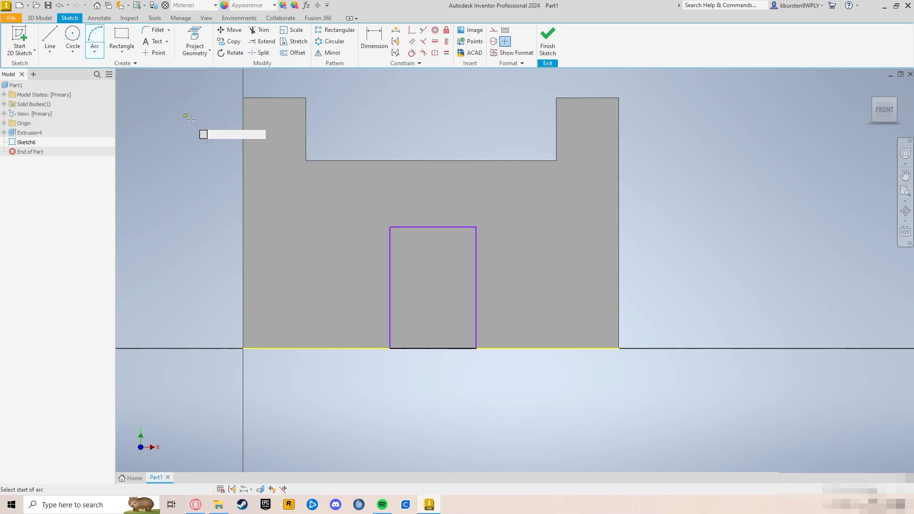
{"action": "left_click", "coordinate": [390, 228]}
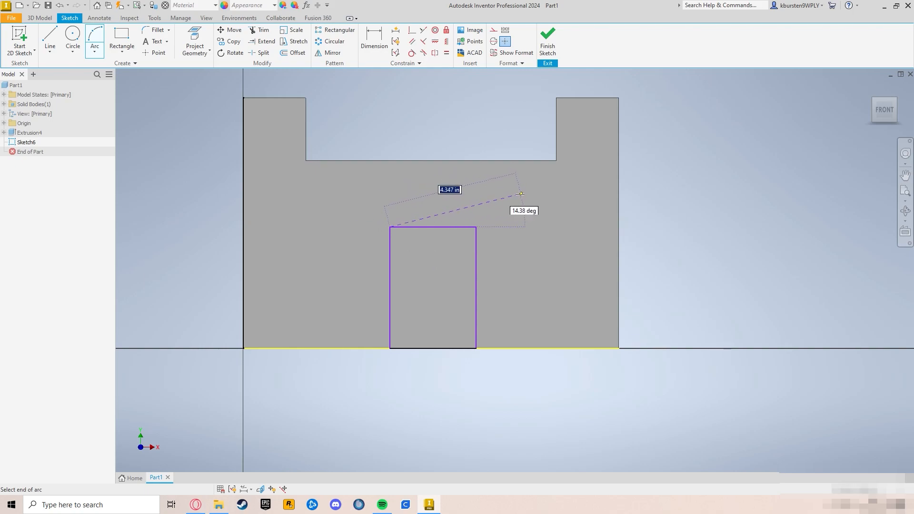
{"action": "left_click", "coordinate": [476, 227]}
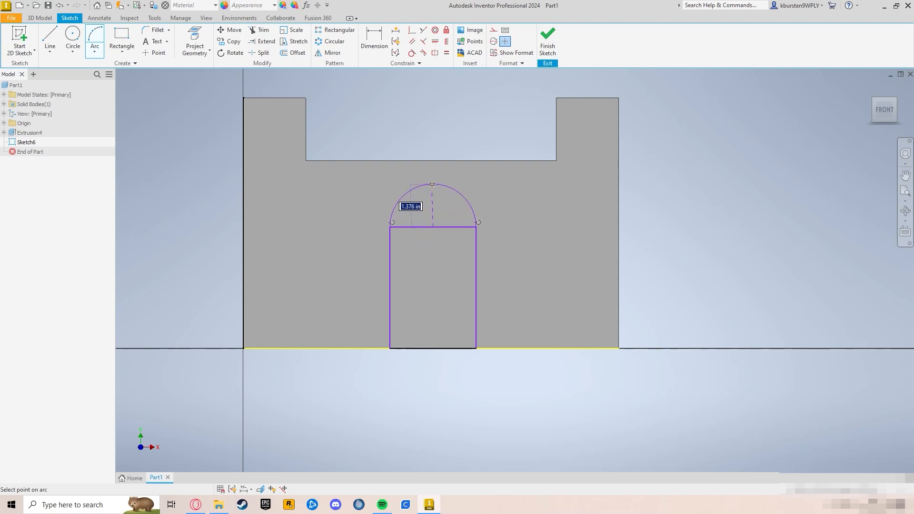
{"action": "scroll", "coordinate": [432, 185], "scroll_direction": "down", "scroll_amount": 1}
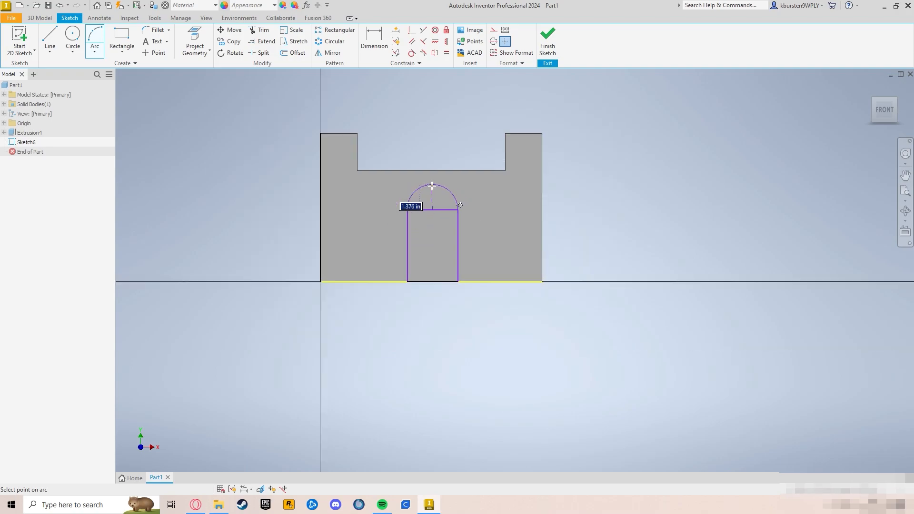
{"action": "scroll", "coordinate": [432, 185], "scroll_direction": "up", "scroll_amount": 5}
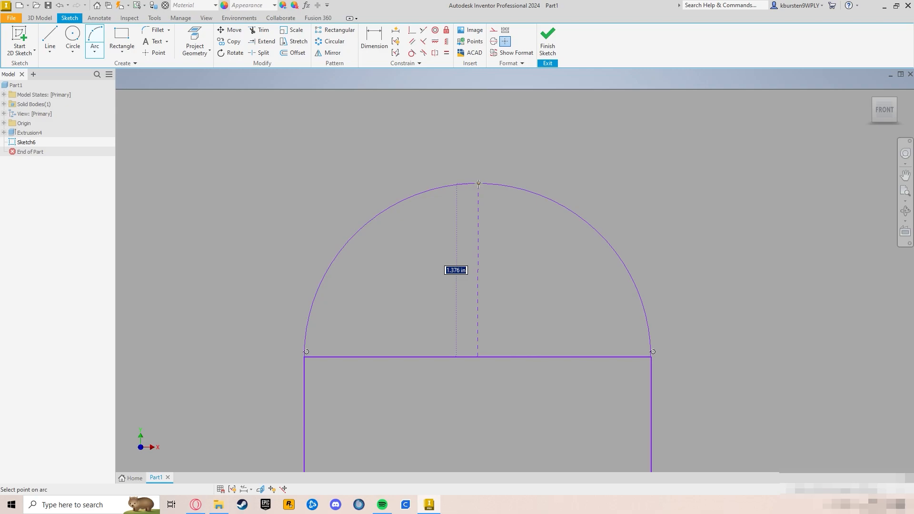
{"action": "left_click", "coordinate": [479, 183]}
Trim away the rectangle's top edge beneath the arc to leave a single arched outline.
{"action": "scroll", "coordinate": [605, 371], "scroll_direction": "up", "scroll_amount": 3}
{"action": "middle_click_drag", "start_coordinate": [603, 378], "coordinate": [523, 249]}
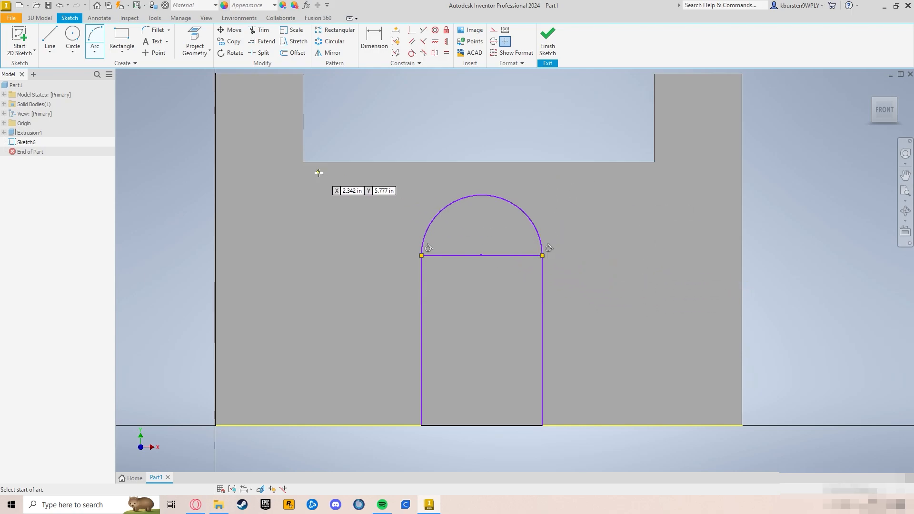
{"action": "left_click", "coordinate": [264, 31]}
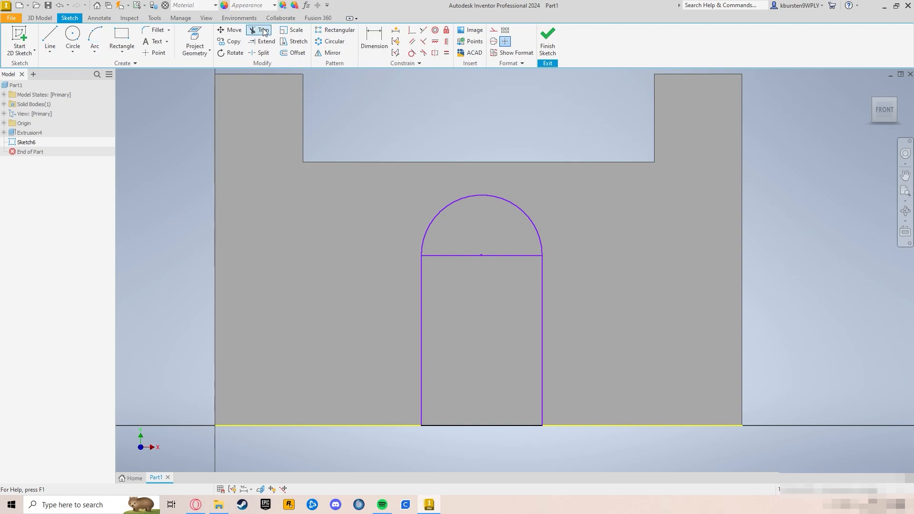
{"action": "left_click", "coordinate": [505, 256]}
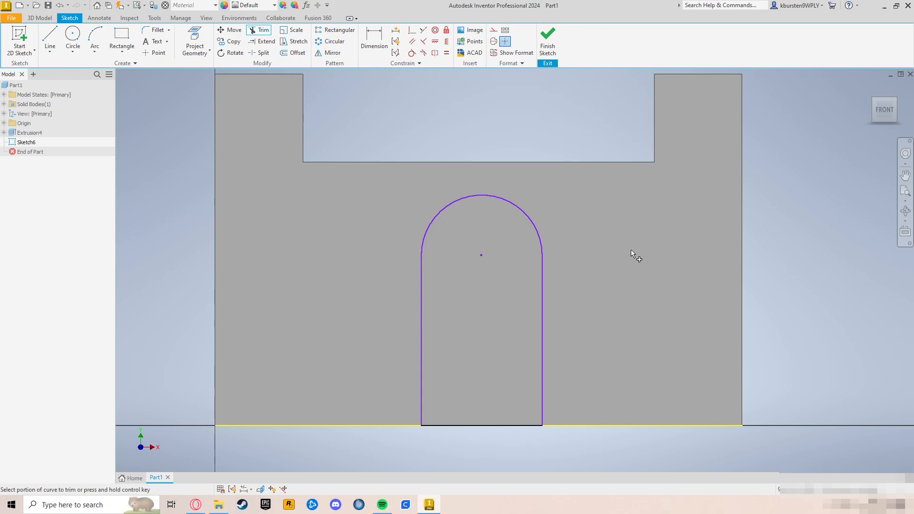
Dimension the distance between the arched doorway's two vertical sides and set it to 1 in.
{"action": "key", "text": "d"}
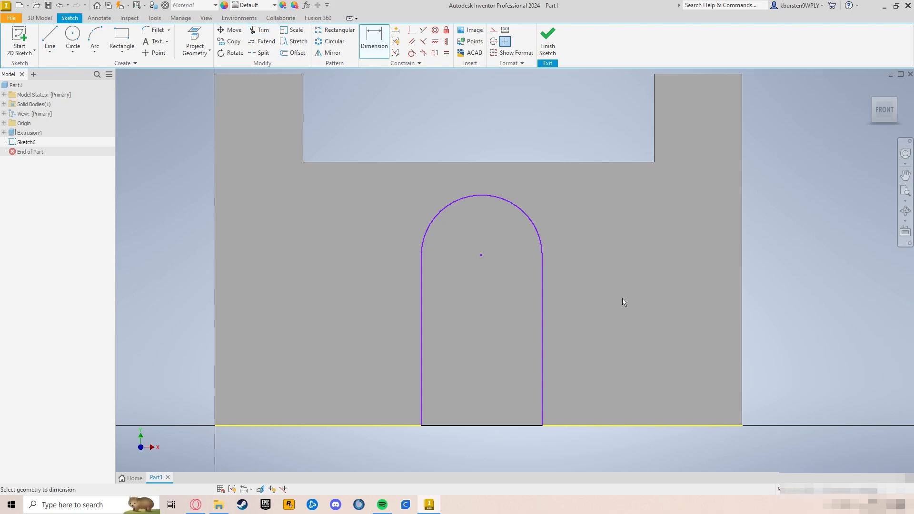
{"action": "middle_click_drag", "start_coordinate": [622, 298], "coordinate": [610, 259]}
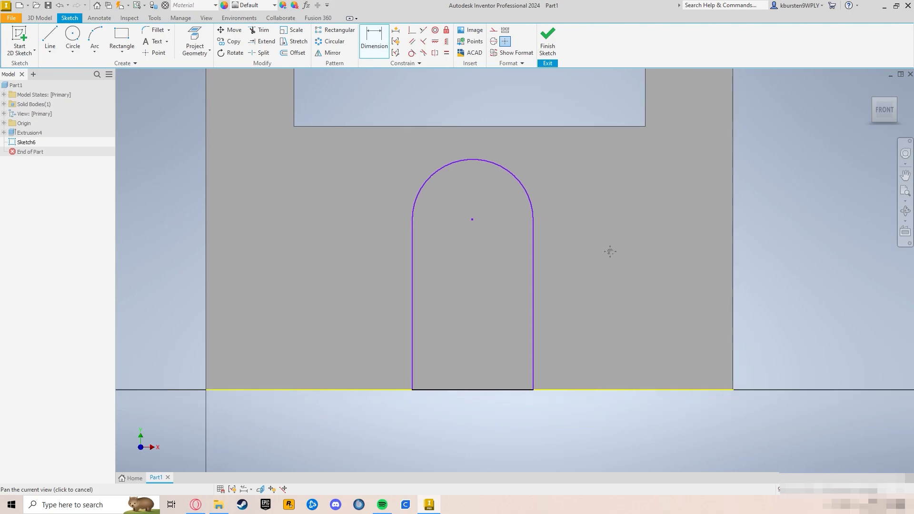
{"action": "left_click", "coordinate": [532, 295]}
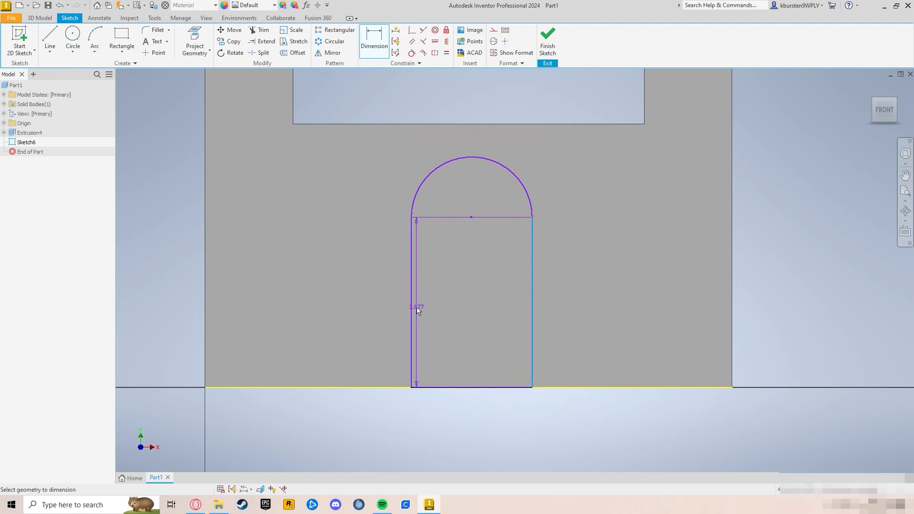
{"action": "left_click", "coordinate": [410, 307]}
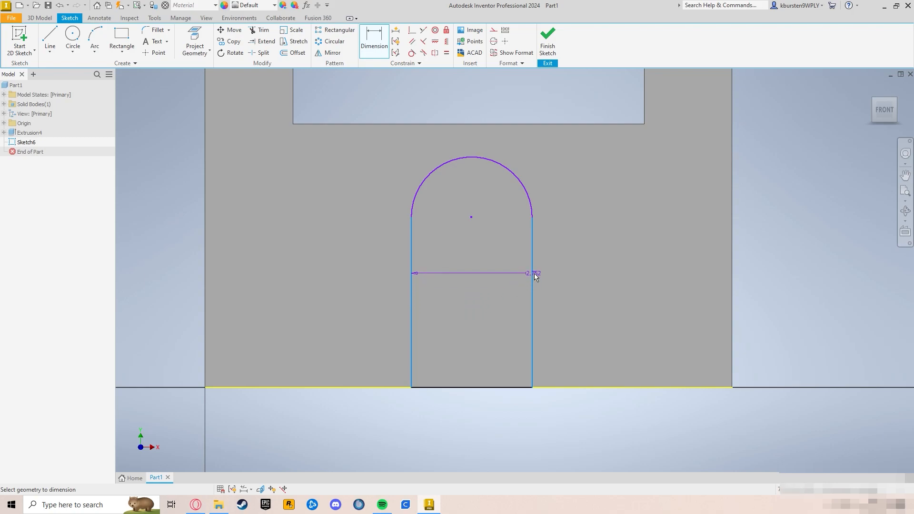
{"action": "left_click", "coordinate": [476, 293]}
{"action": "type", "text": "1"}
{"action": "key", "text": "Return"}
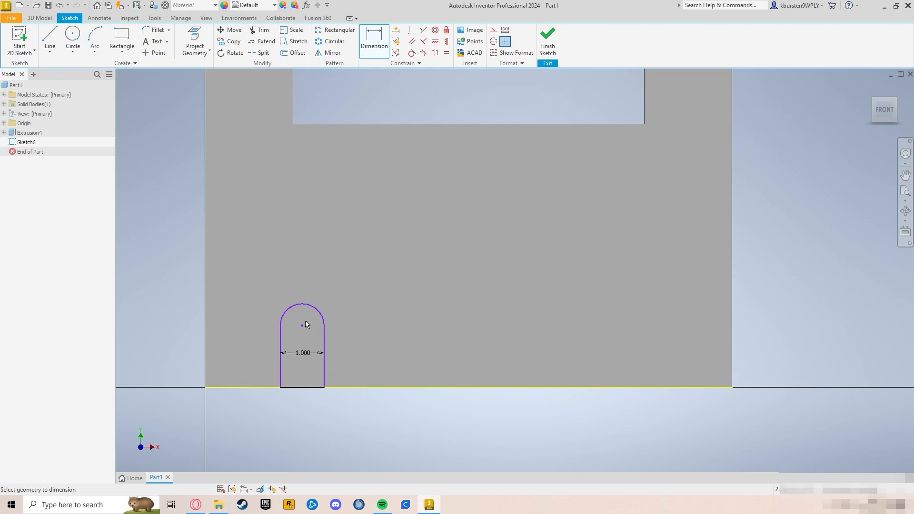
Dimension the height of the doorway's straight right side and set it to 1.5 in.
{"action": "left_click", "coordinate": [325, 368]}
{"action": "left_click", "coordinate": [336, 362]}
{"action": "type", "text": "1.5"}
{"action": "key", "text": "Return"}
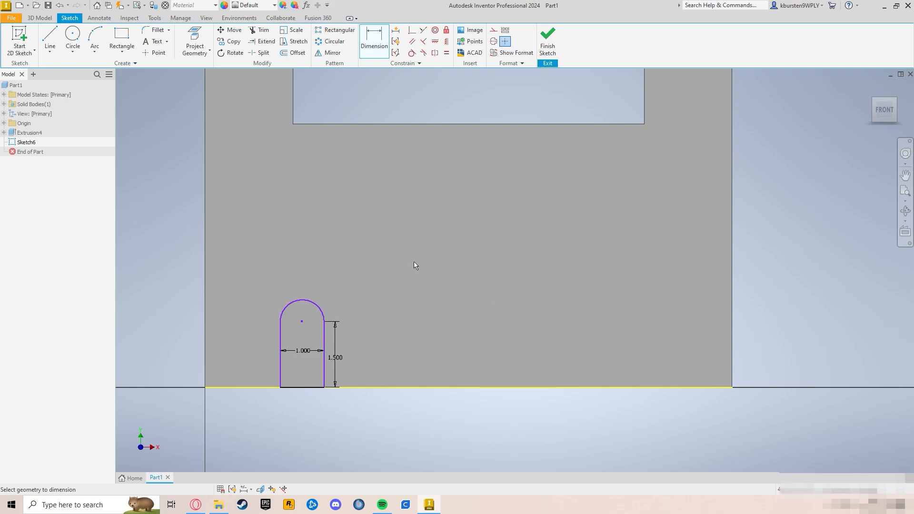
Add a horizontal dimension from the block's left edge to the doorway's left side and set it to 6 in.
{"action": "left_click", "coordinate": [280, 366]}
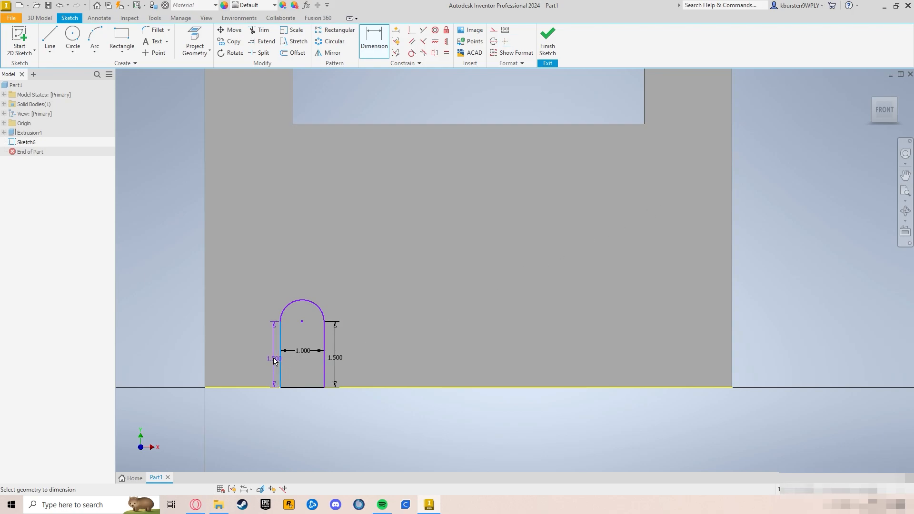
{"action": "left_click", "coordinate": [205, 357]}
{"action": "left_click", "coordinate": [235, 353]}
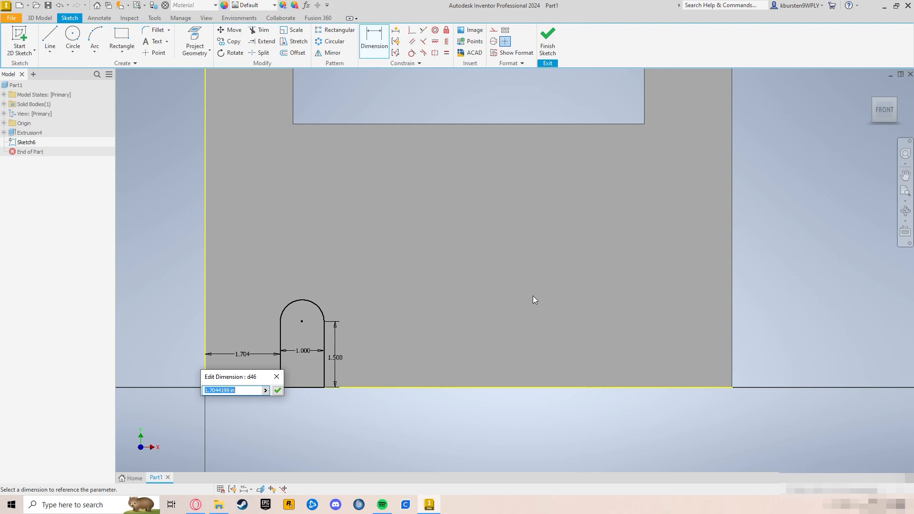
{"action": "type", "text": "6"}
{"action": "key", "text": "Return"}
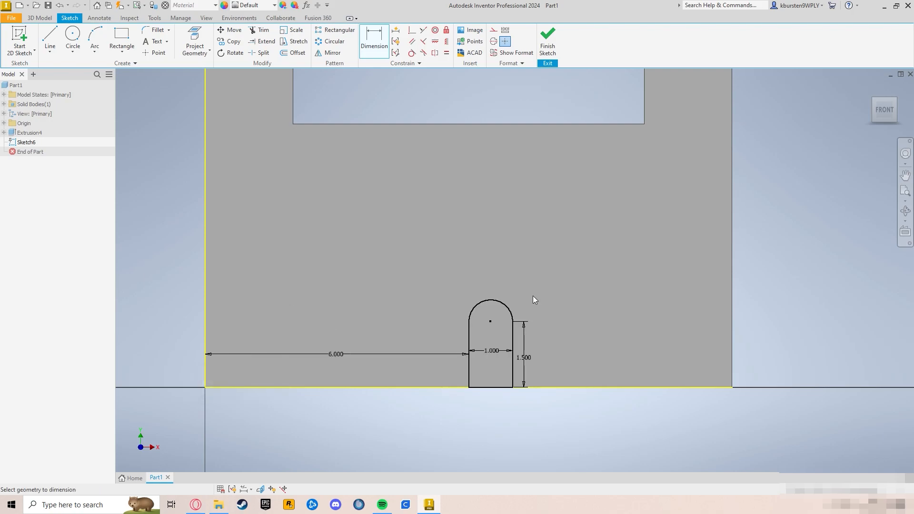
Set the doorway's horizontal offset from the block's left edge to 5 in.
{"action": "double_click", "coordinate": [336, 354]}
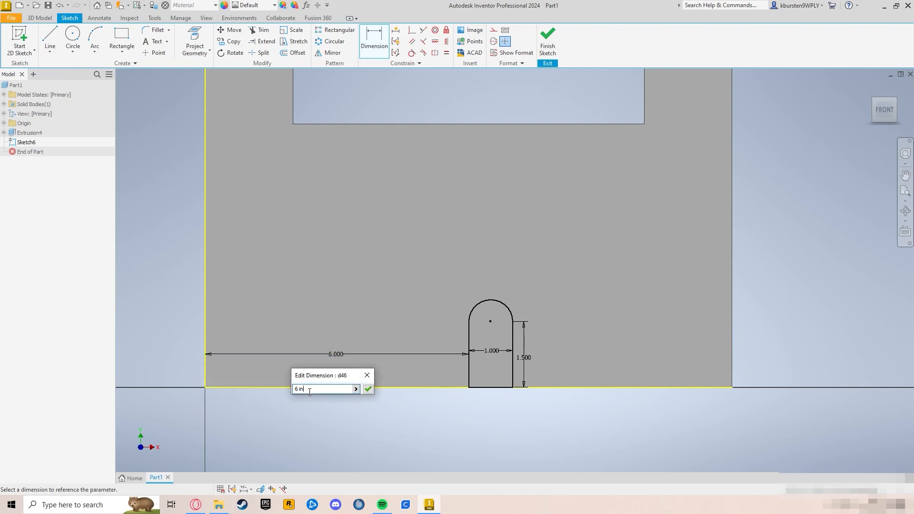
{"action": "type", "text": "5"}
{"action": "key", "text": "Return"}
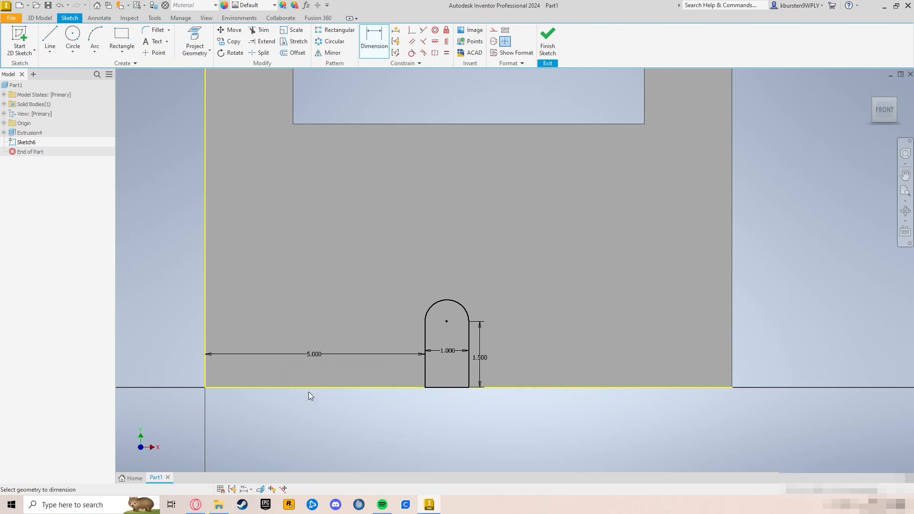
Set the doorway's offset from the block's left edge to 5.5 in to center it in the wall.
{"action": "double_click", "coordinate": [314, 361]}
{"action": "left_click", "coordinate": [292, 389]}
{"action": "type", "text": ".in"}
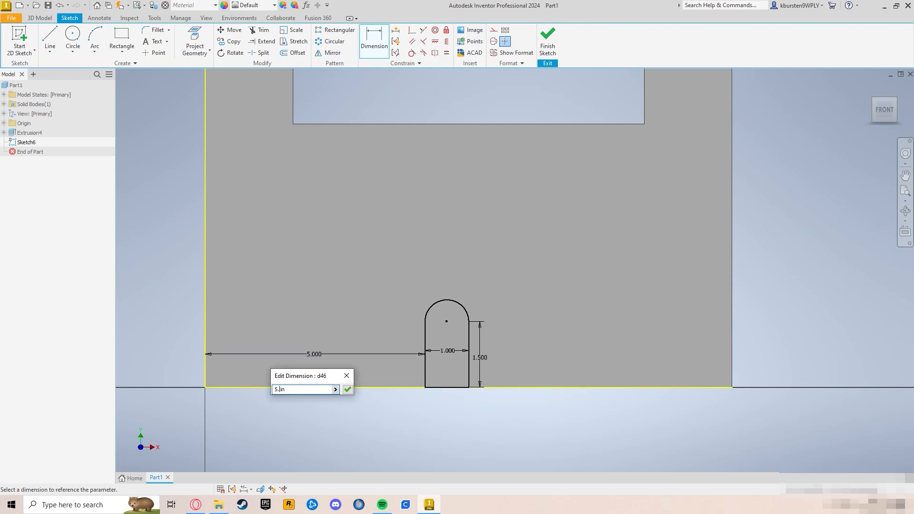
{"action": "type", "text": "5"}
{"action": "key", "text": "Return"}
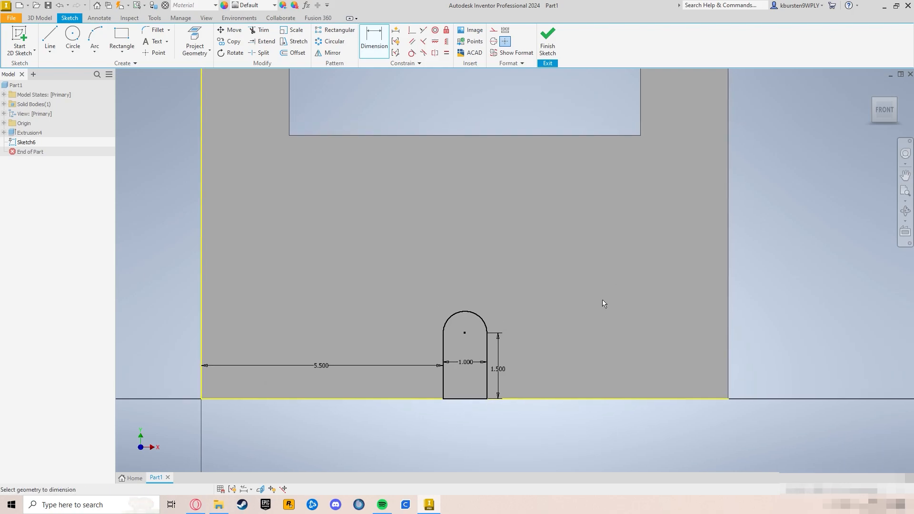
Finish the sketch and extrude the doorway profile as a 2 in cut, with the direction flipped into the block.
{"action": "middle_click_drag", "start_coordinate": [507, 238], "coordinate": [498, 254]}
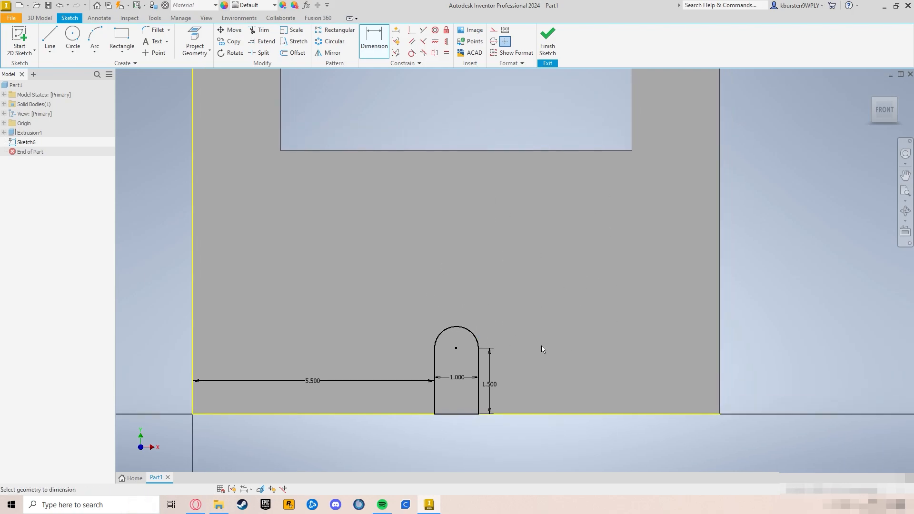
{"action": "left_click", "coordinate": [552, 47]}
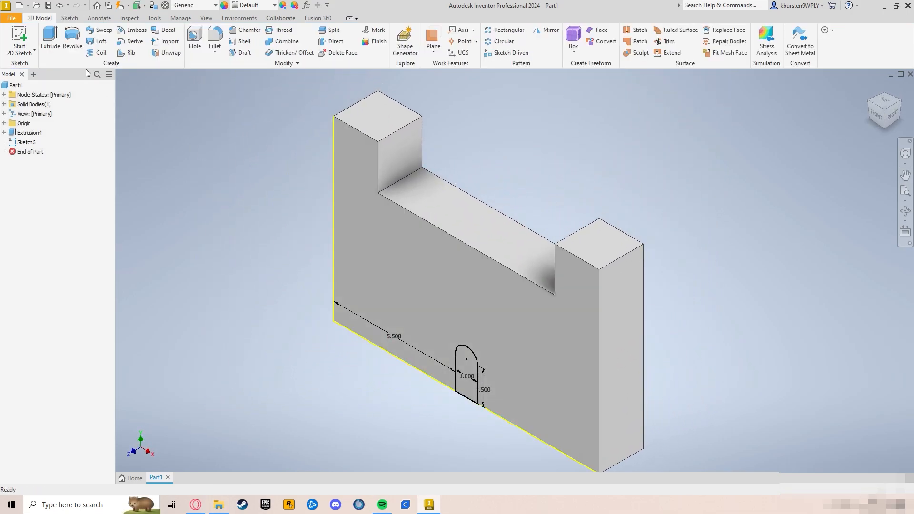
{"action": "left_click", "coordinate": [50, 40]}
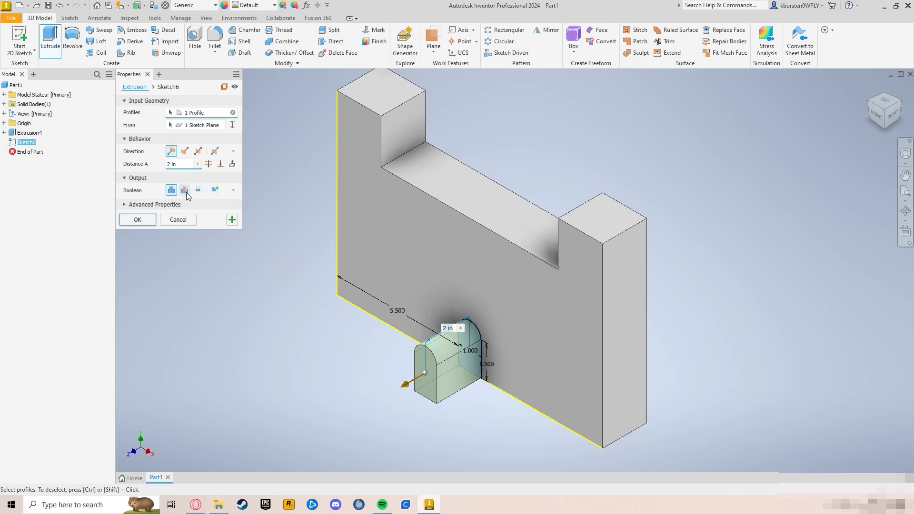
{"action": "left_click", "coordinate": [185, 152]}
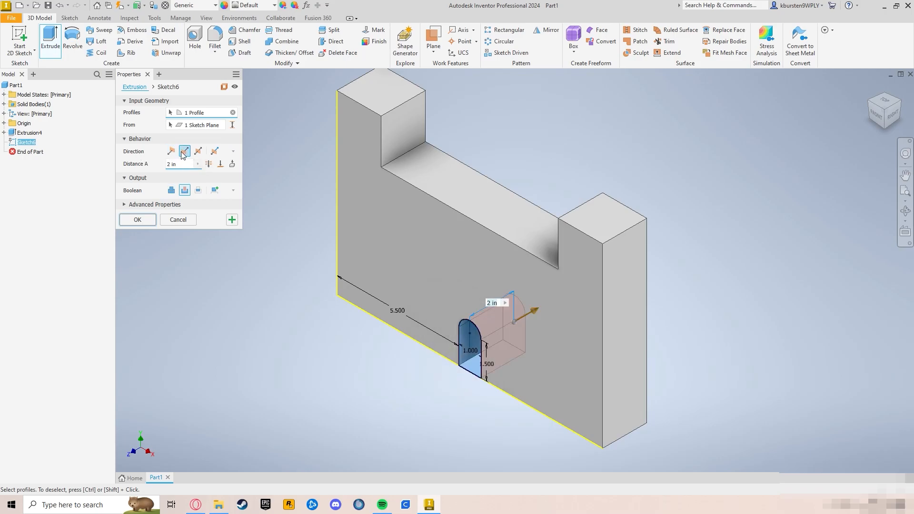
{"action": "left_click", "coordinate": [172, 151]}
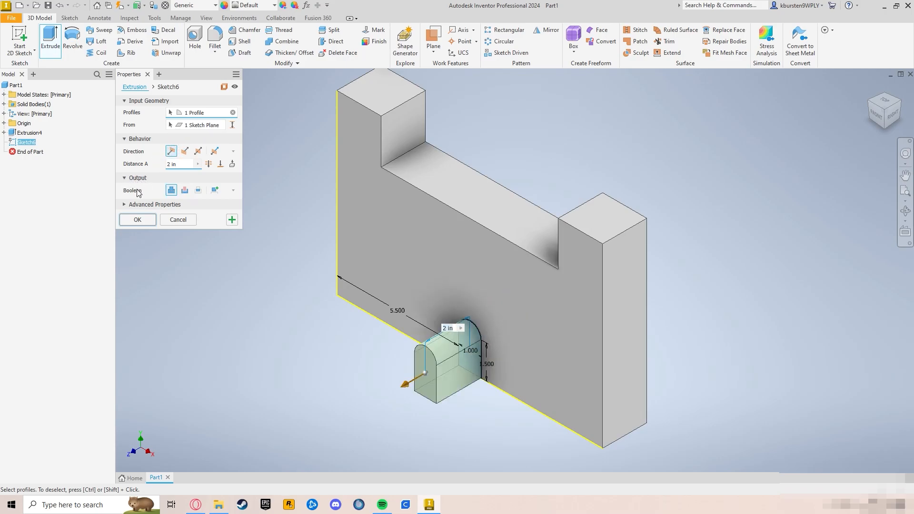
{"action": "left_click", "coordinate": [185, 191]}
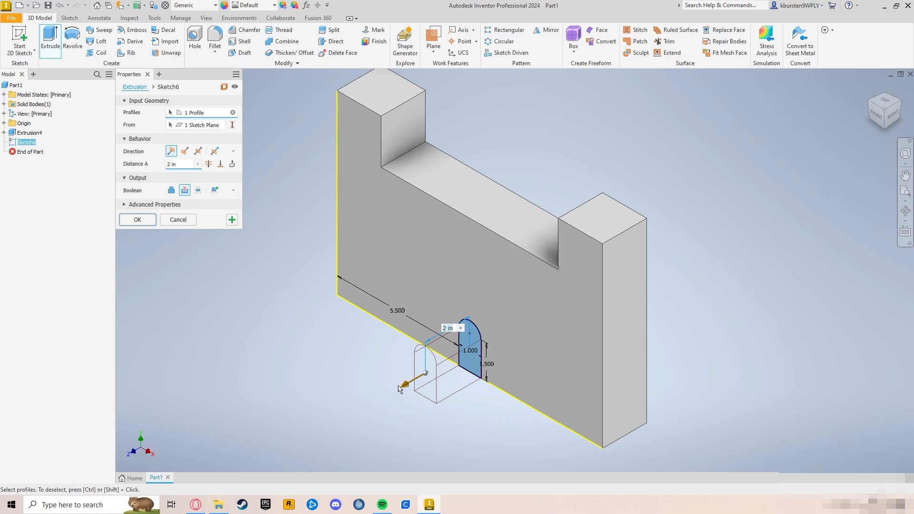
{"action": "left_click", "coordinate": [186, 152]}
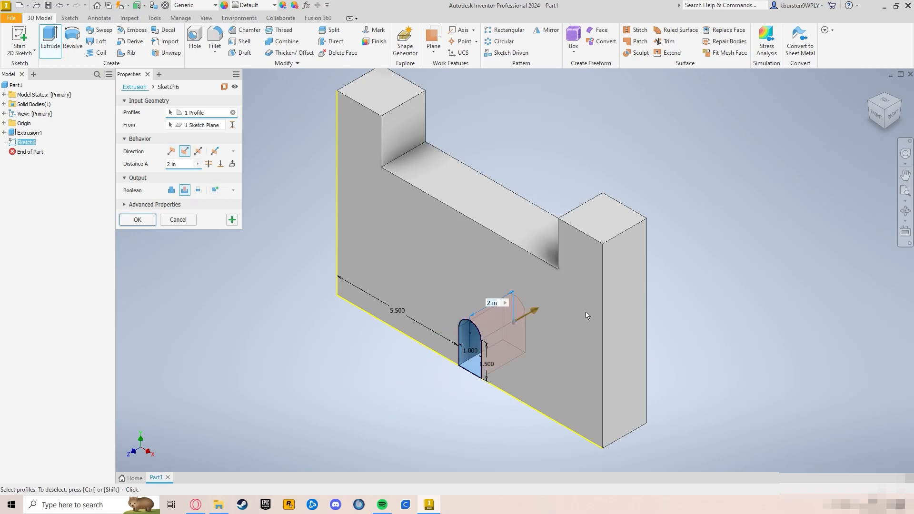
{"action": "left_click", "coordinate": [152, 221]}
{"action": "middle_click_drag", "start_coordinate": [691, 353], "coordinate": [736, 337], "text": "shift"}
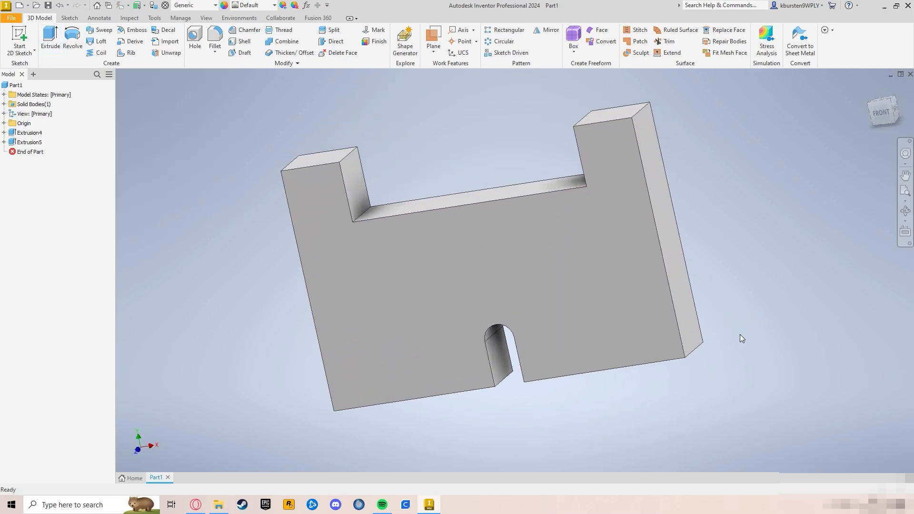
{"action": "left_click", "coordinate": [870, 91]}
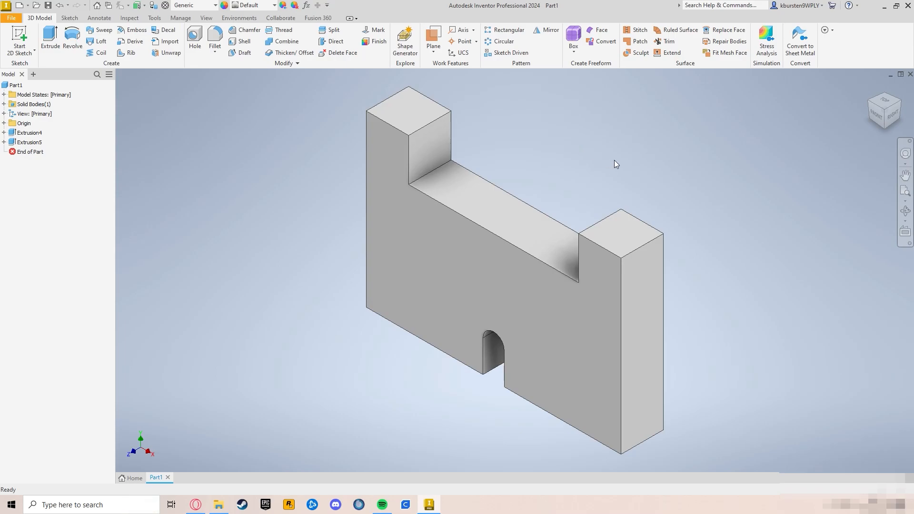
{"action": "left_click", "coordinate": [421, 242]}
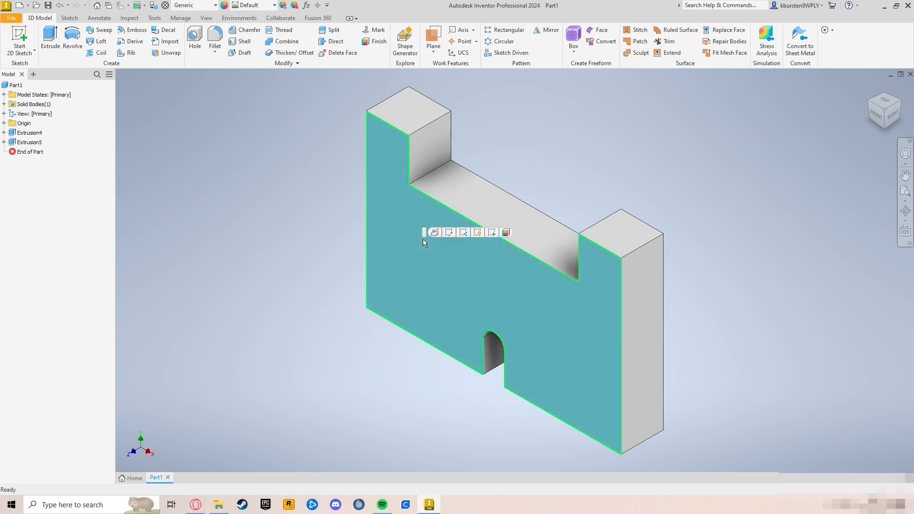
{"action": "left_click", "coordinate": [583, 143]}
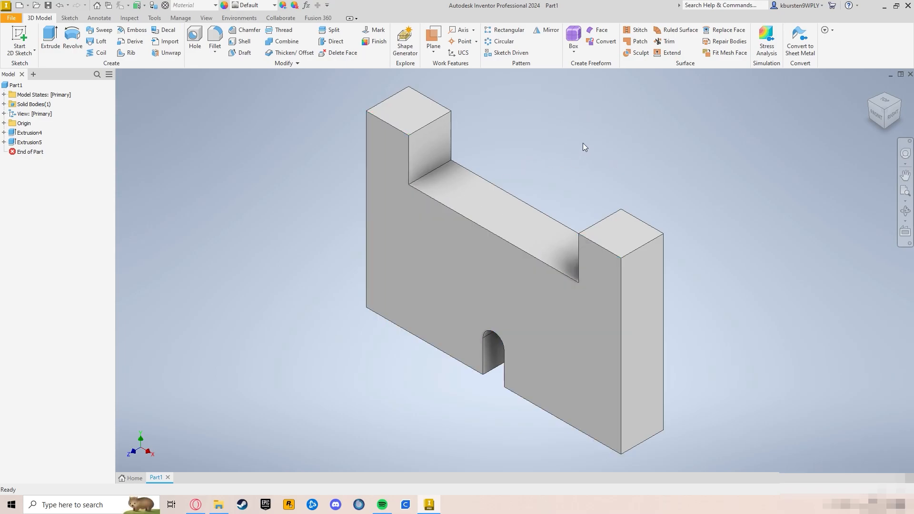
{"action": "left_click", "coordinate": [454, 244]}
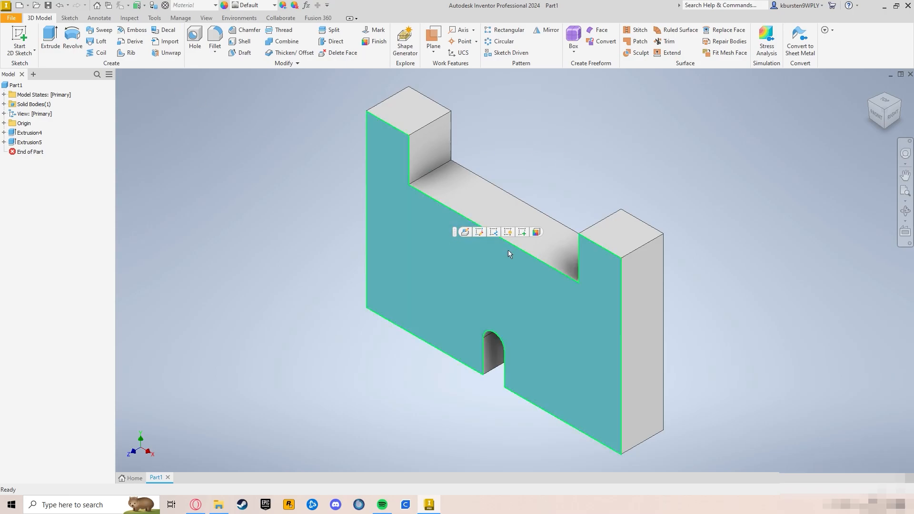
{"action": "left_click", "coordinate": [607, 133]}
Start a sketch on the block's front face and draw a tall, narrow rectangle about 0.2 in wide within the left tower.
{"action": "left_click", "coordinate": [442, 230]}
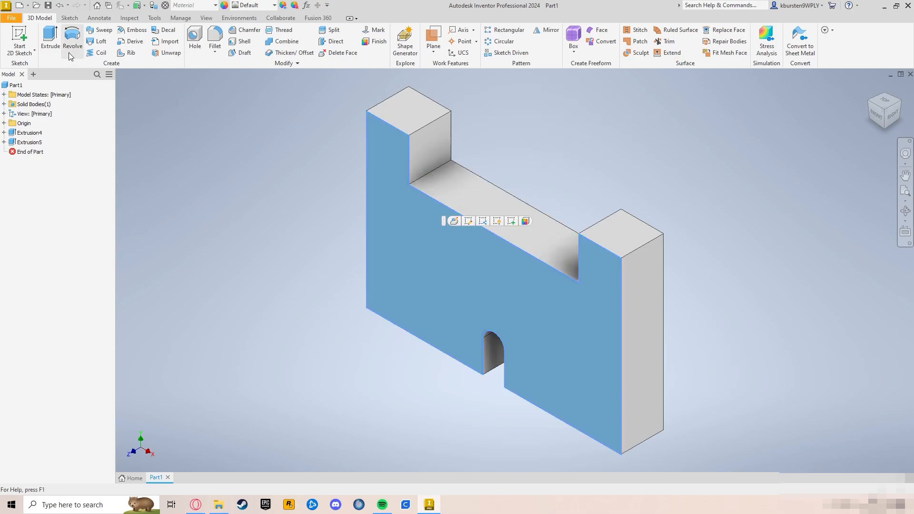
{"action": "left_click", "coordinate": [19, 36]}
{"action": "middle_click_drag", "start_coordinate": [410, 157], "coordinate": [327, 298]}
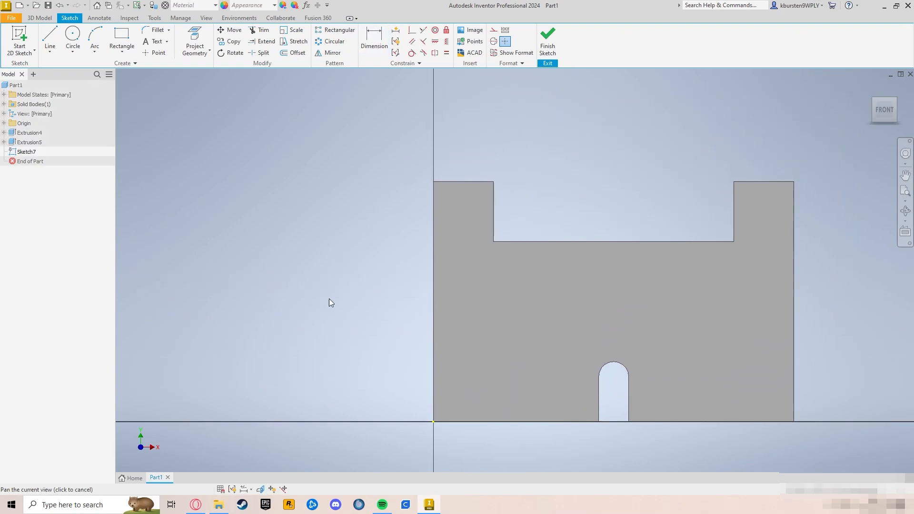
{"action": "scroll", "coordinate": [489, 217], "scroll_direction": "up", "scroll_amount": 5}
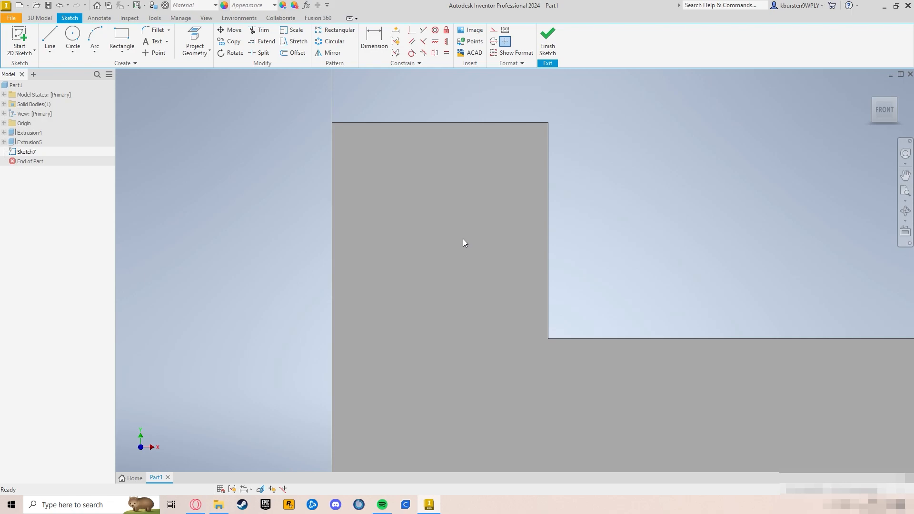
{"action": "left_click", "coordinate": [122, 39]}
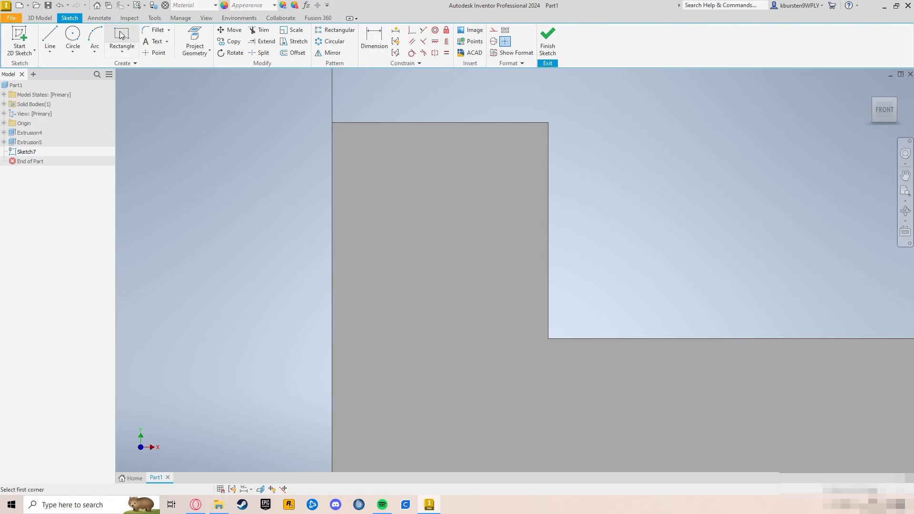
{"action": "left_click", "coordinate": [427, 141]}
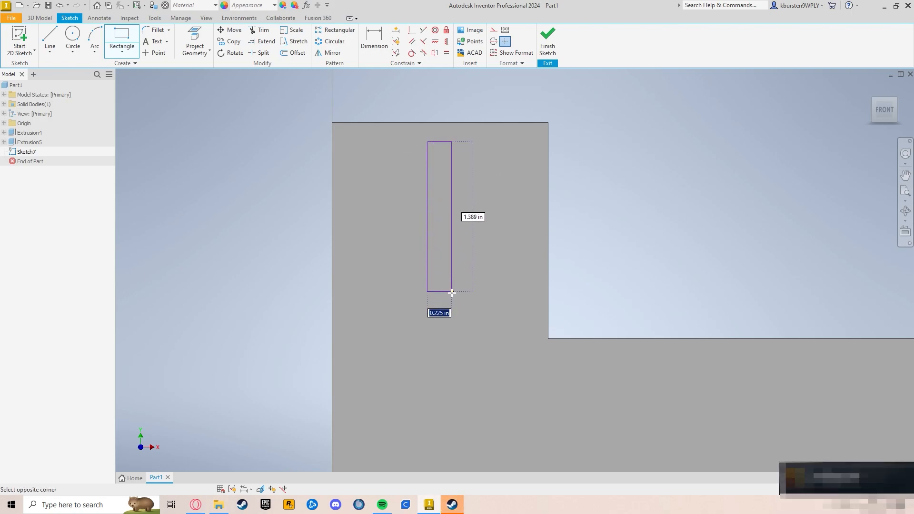
{"action": "left_click", "coordinate": [449, 314]}
Draw a closed triangle about 0.55 in wide with a horizontal base, its apex inside the slit rectangle's lower end.
{"action": "scroll", "coordinate": [476, 328], "scroll_direction": "up", "scroll_amount": 3}
{"action": "middle_click_drag", "start_coordinate": [472, 308], "coordinate": [498, 310]}
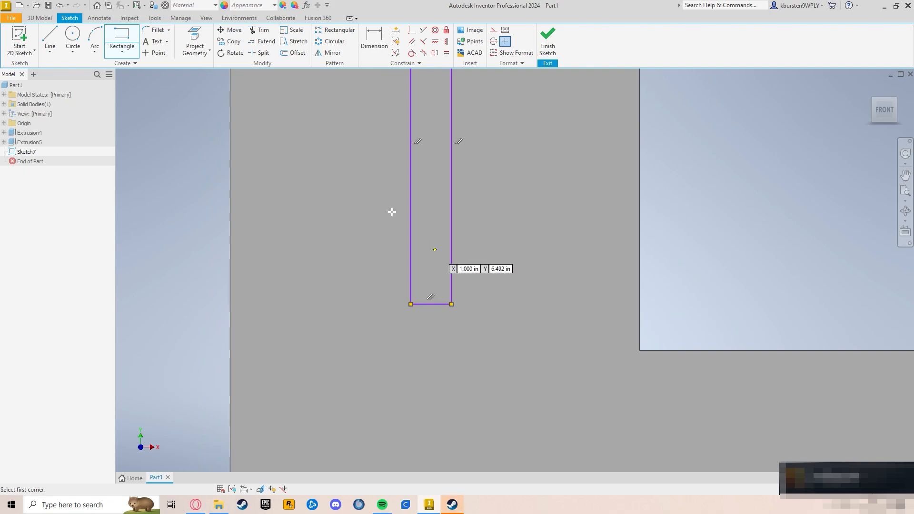
{"action": "left_click", "coordinate": [55, 42]}
{"action": "middle_click_drag", "start_coordinate": [391, 324], "coordinate": [383, 300]}
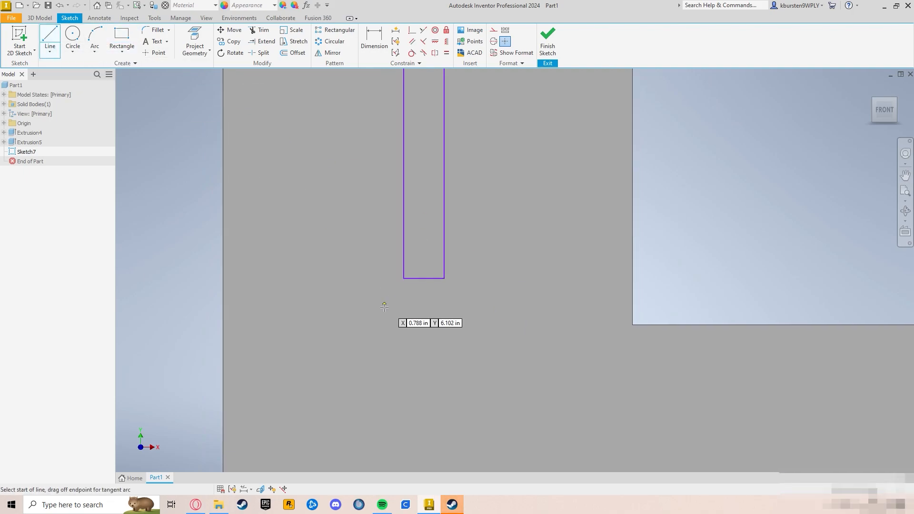
{"action": "left_click", "coordinate": [369, 315]}
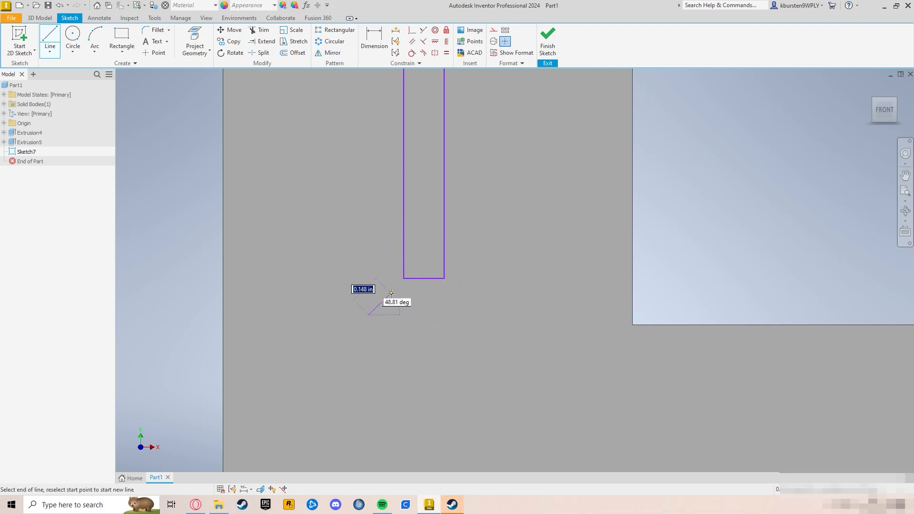
{"action": "scroll", "coordinate": [423, 235], "scroll_direction": "down", "scroll_amount": 2}
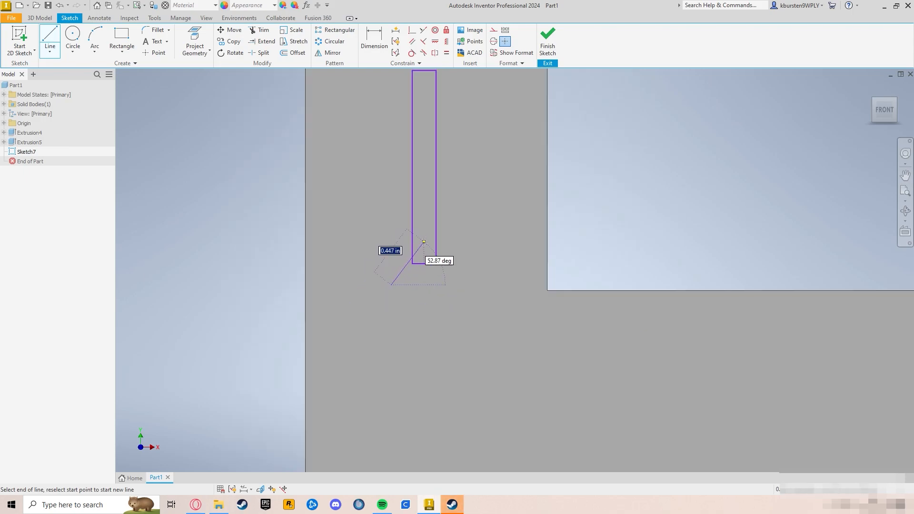
{"action": "scroll", "coordinate": [430, 304], "scroll_direction": "up", "scroll_amount": 5}
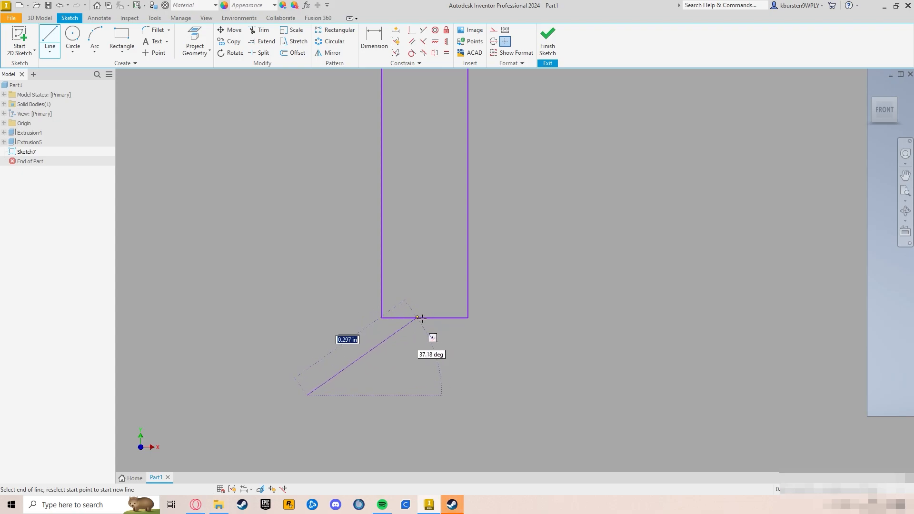
{"action": "left_click", "coordinate": [424, 240]}
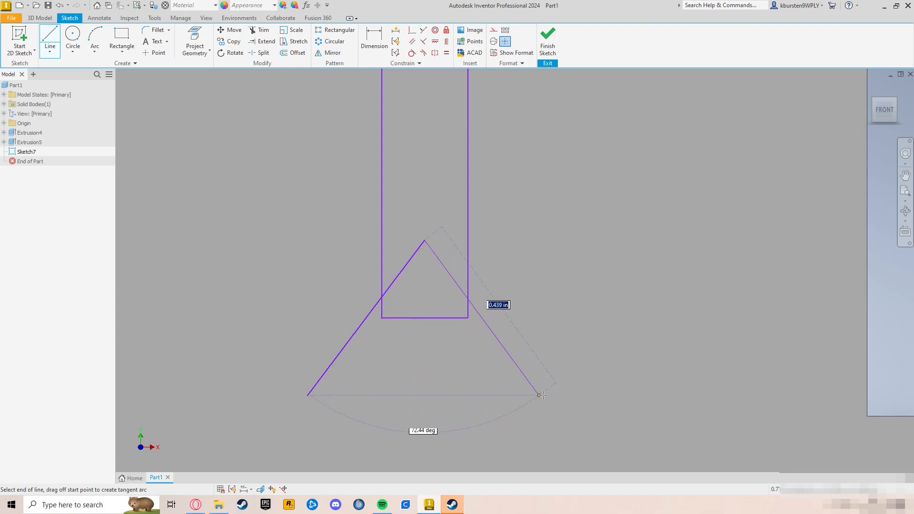
{"action": "left_click", "coordinate": [542, 393]}
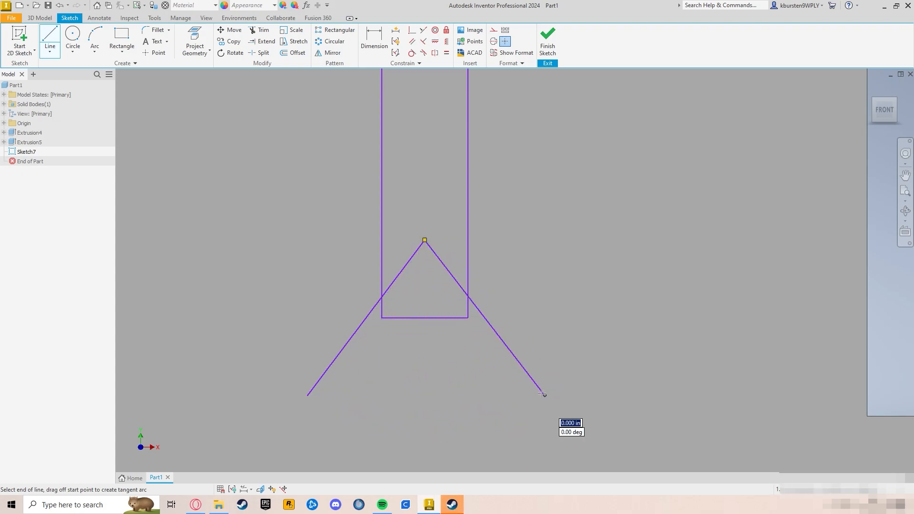
{"action": "left_click", "coordinate": [307, 395]}
{"action": "scroll", "coordinate": [610, 328], "scroll_direction": "down", "scroll_amount": 5}
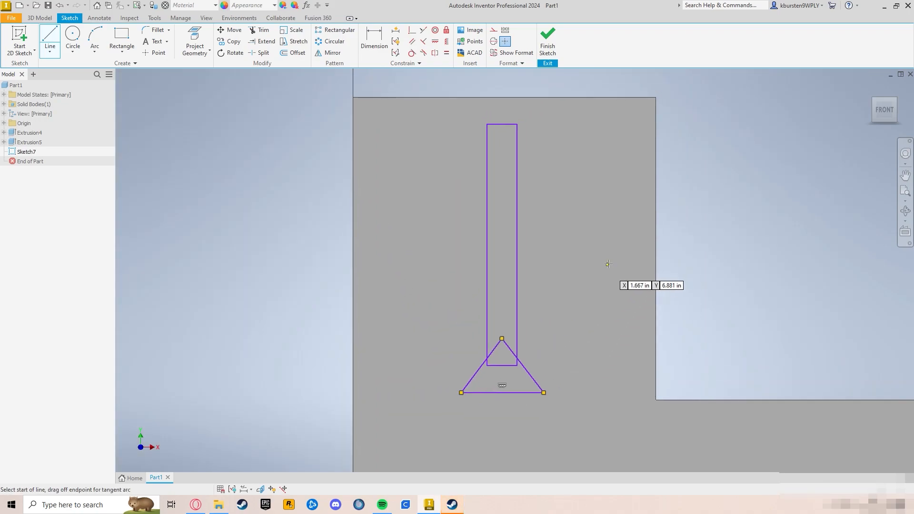
Dimension the angle between the triangle's left side and its base at 60 degrees.
{"action": "middle_click_drag", "start_coordinate": [571, 293], "coordinate": [545, 276]}
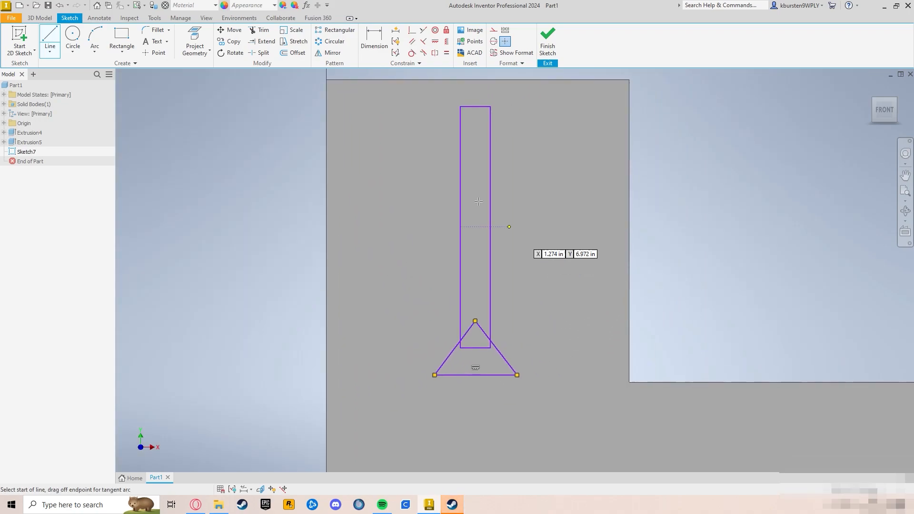
{"action": "left_click", "coordinate": [372, 42]}
{"action": "scroll", "coordinate": [548, 267], "scroll_direction": "up", "scroll_amount": 3}
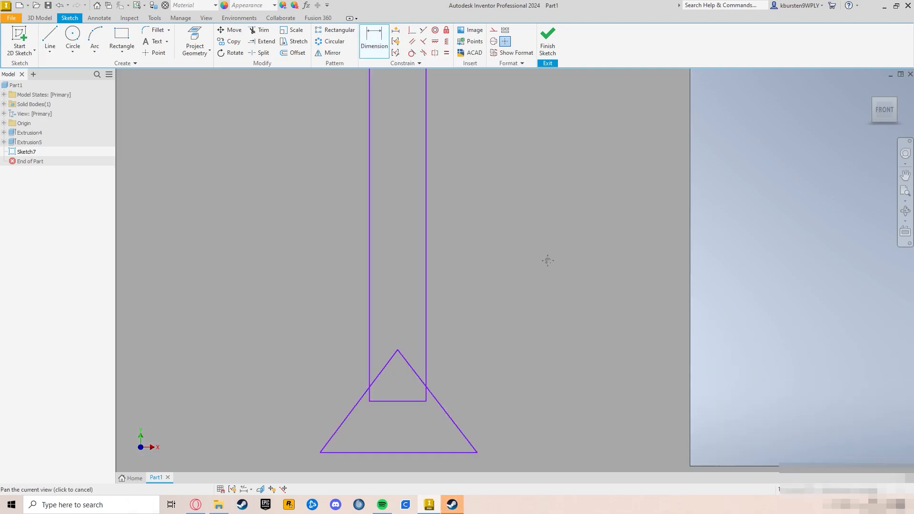
{"action": "middle_click_drag", "start_coordinate": [548, 267], "coordinate": [589, 120]}
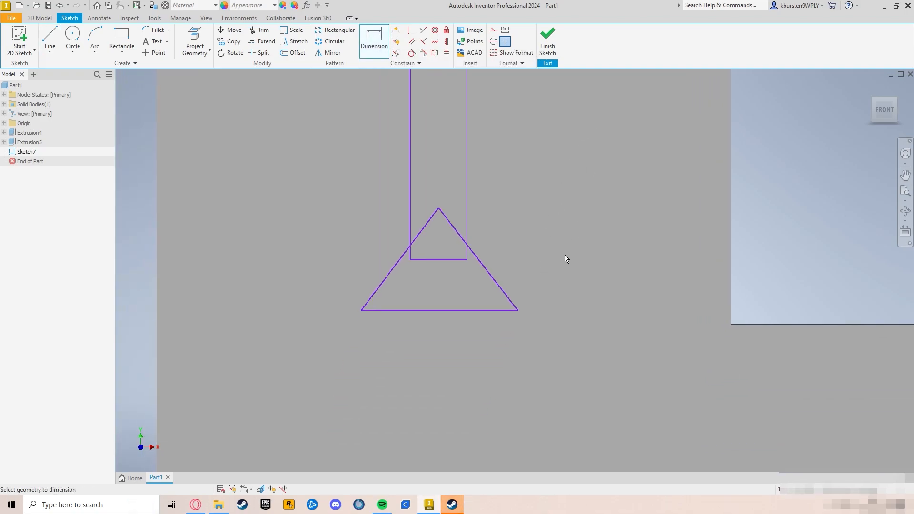
{"action": "left_click", "coordinate": [385, 282]}
{"action": "left_click", "coordinate": [403, 310]}
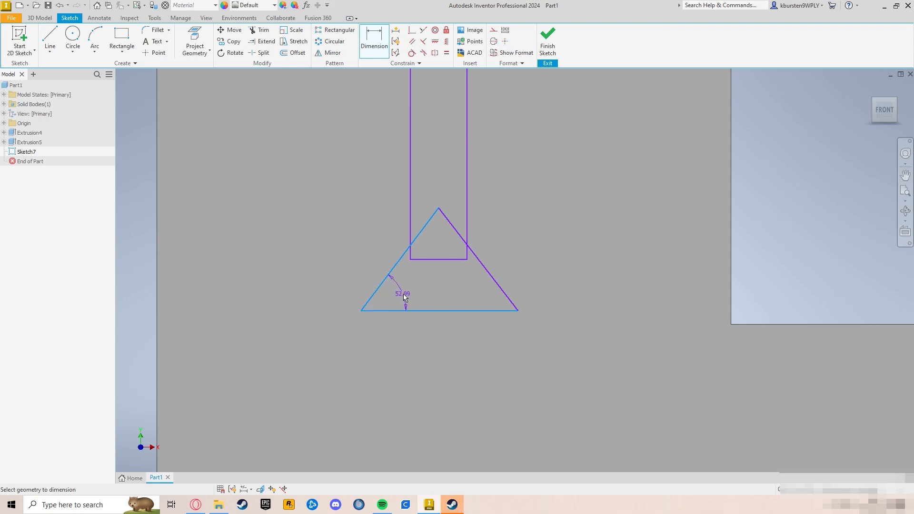
{"action": "left_click", "coordinate": [403, 295]}
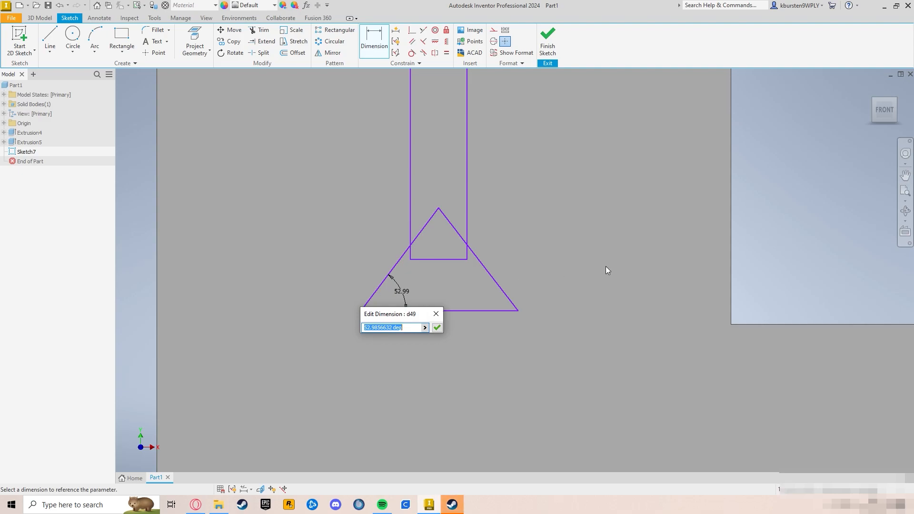
{"action": "type", "text": "60"}
{"action": "key", "text": "Return"}
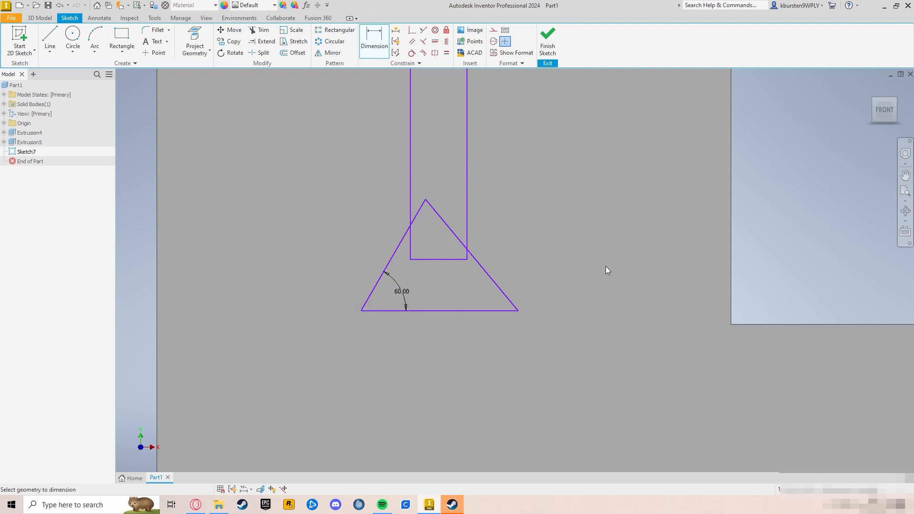
Dimension the angle between the triangle's right side and its base at 60 degrees.
{"action": "left_click", "coordinate": [494, 283]}
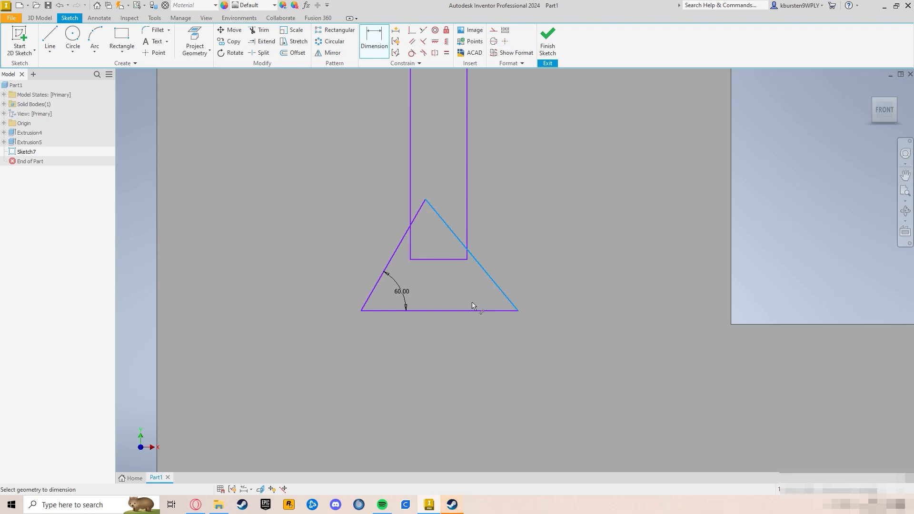
{"action": "left_click", "coordinate": [472, 310]}
{"action": "left_click", "coordinate": [490, 288]}
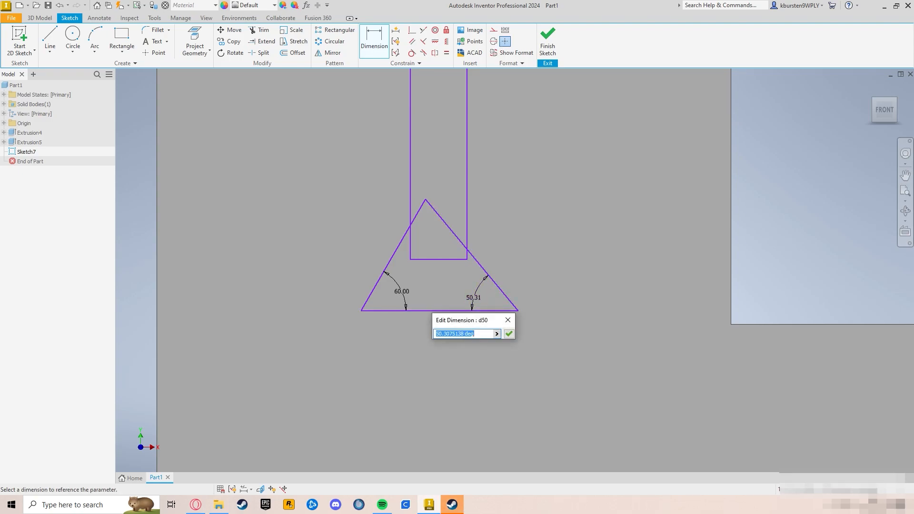
{"action": "type", "text": "60"}
{"action": "key", "text": "Return"}
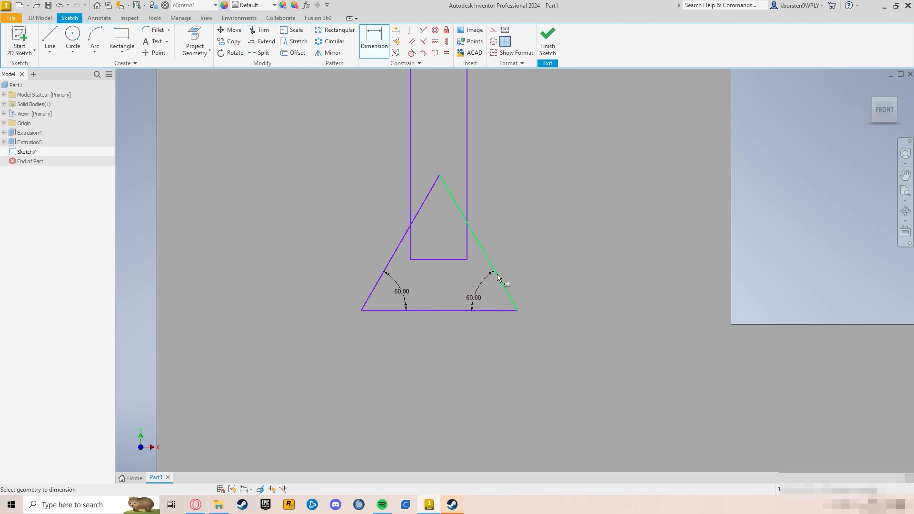
Dimension the slit rectangle's top edge to a width of 0.2 in.
{"action": "scroll", "coordinate": [487, 267], "scroll_direction": "down", "scroll_amount": 3}
{"action": "middle_click_drag", "start_coordinate": [545, 250], "coordinate": [572, 277]}
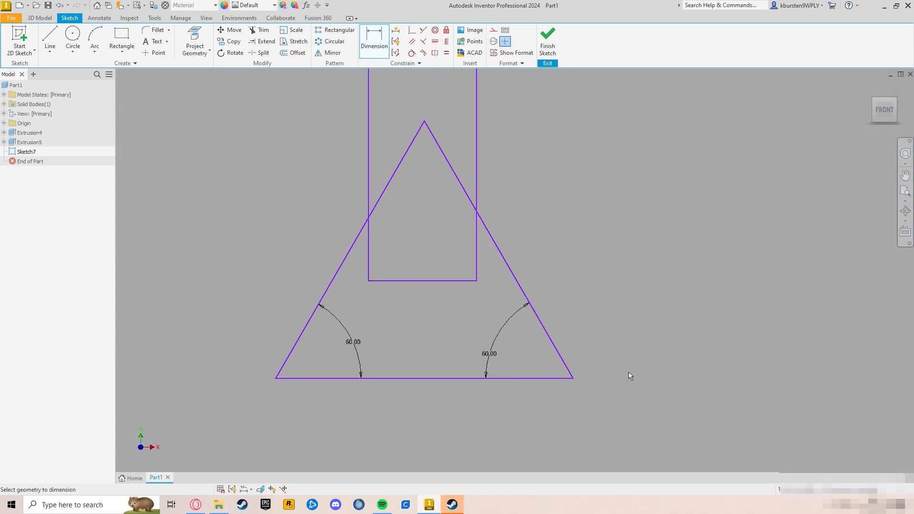
{"action": "scroll", "coordinate": [625, 358], "scroll_direction": "up", "scroll_amount": 5}
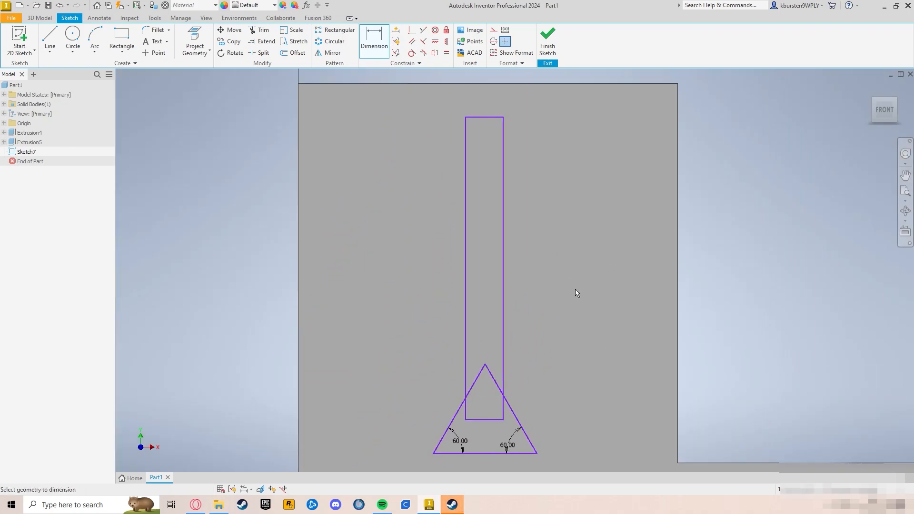
{"action": "middle_click_drag", "start_coordinate": [574, 300], "coordinate": [554, 354]}
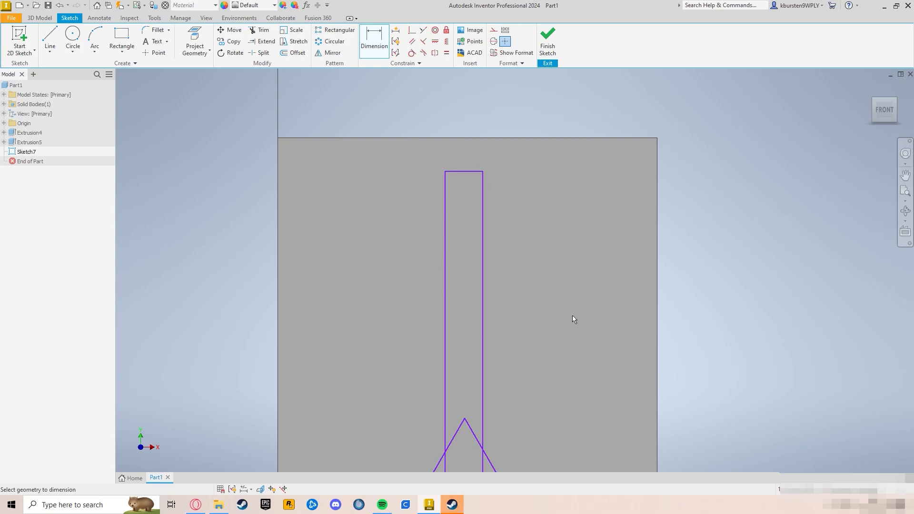
{"action": "middle_click_drag", "start_coordinate": [568, 314], "coordinate": [558, 305]}
{"action": "left_click", "coordinate": [466, 164]}
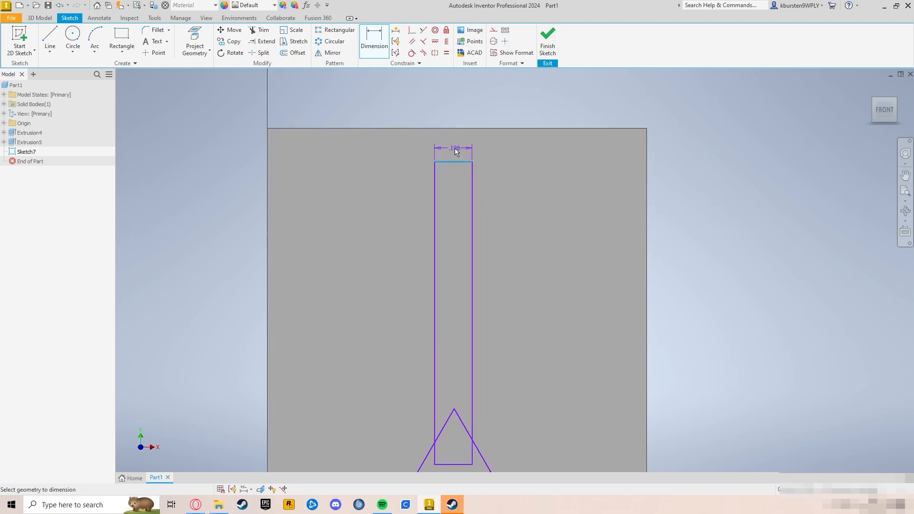
{"action": "left_click", "coordinate": [455, 148]}
{"action": "type", "text": "0.2"}
{"action": "key", "text": "Return"}
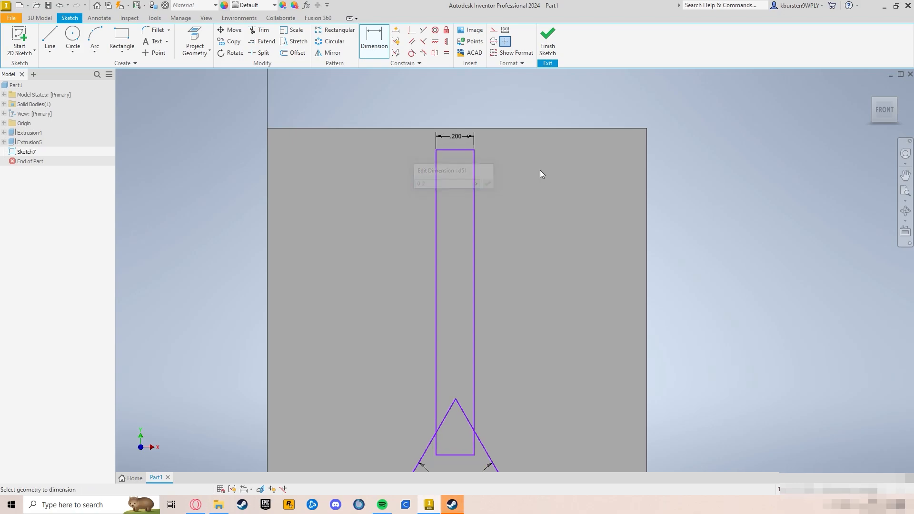
Dimension the triangle's base to a length of 0.5 in.
{"action": "middle_click_drag", "start_coordinate": [552, 281], "coordinate": [525, 193]}
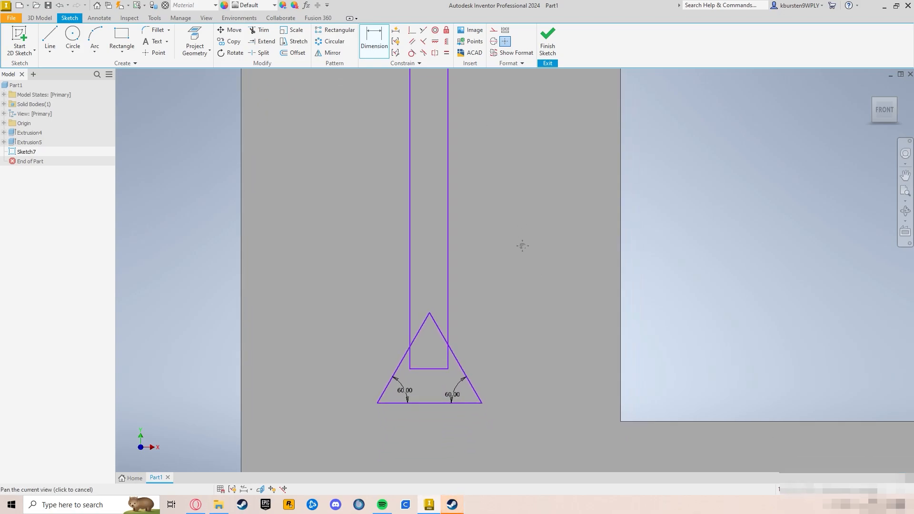
{"action": "middle_click_drag", "start_coordinate": [520, 237], "coordinate": [531, 289]}
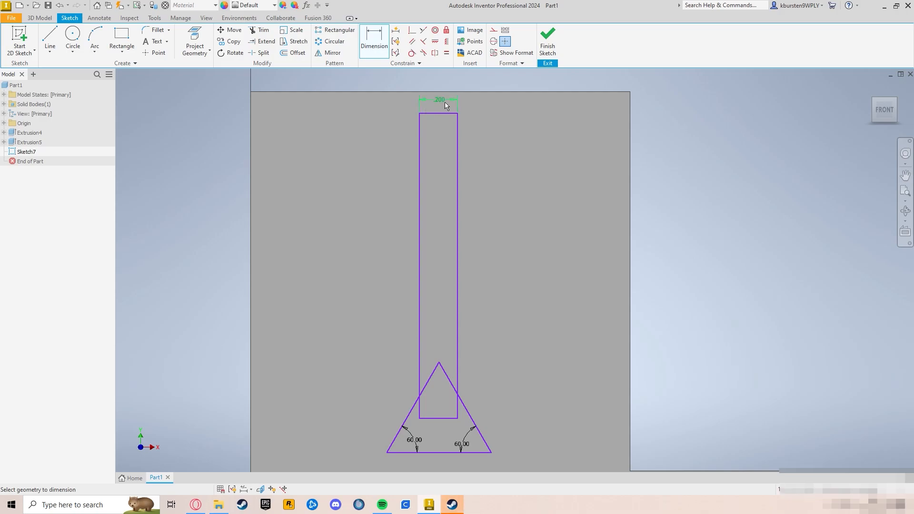
{"action": "middle_click_drag", "start_coordinate": [515, 226], "coordinate": [507, 224]}
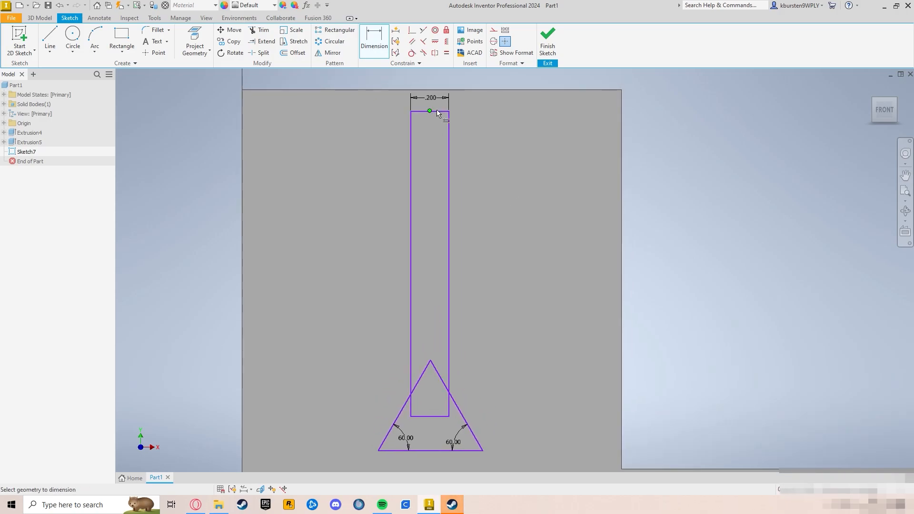
{"action": "middle_click_drag", "start_coordinate": [506, 336], "coordinate": [509, 206]}
{"action": "scroll", "coordinate": [456, 332], "scroll_direction": "down", "scroll_amount": 3}
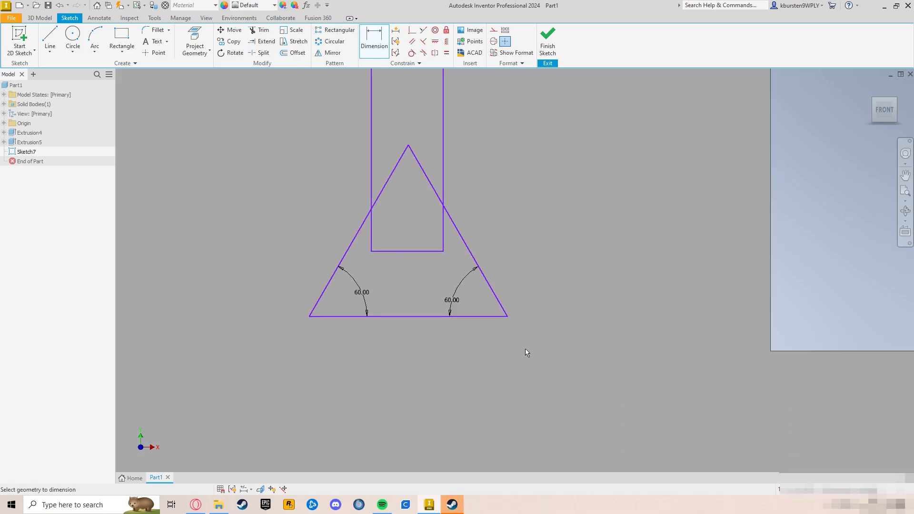
{"action": "left_click", "coordinate": [418, 317]}
{"action": "left_click", "coordinate": [415, 333]}
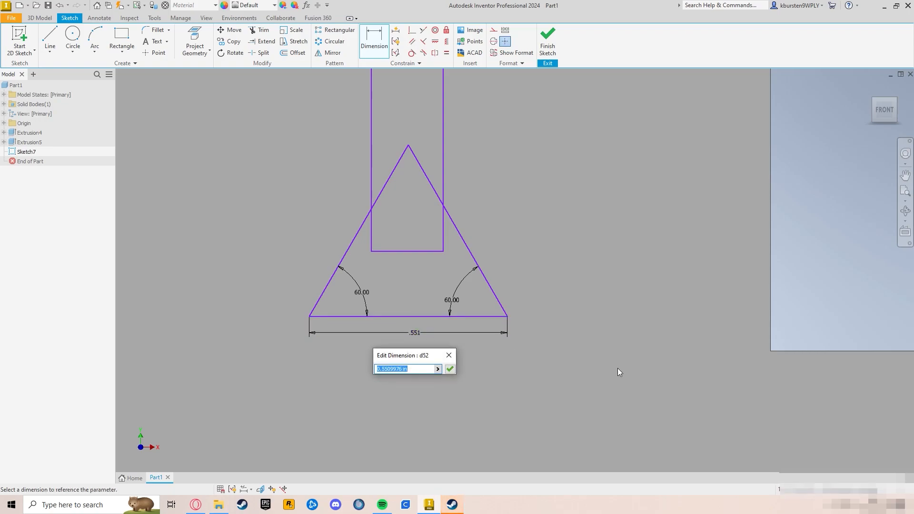
{"action": "type", "text": ".5"}
{"action": "key", "text": "Return"}
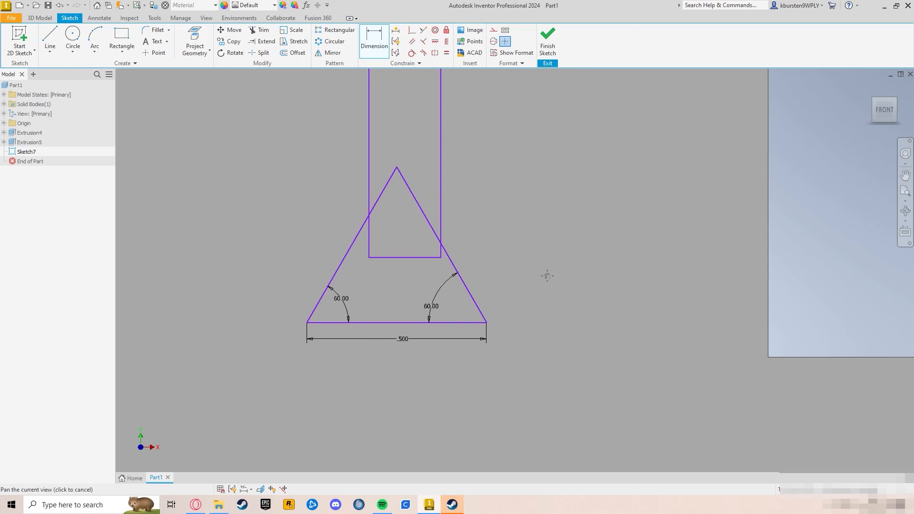
Set the horizontal distance from the slit's bottom midpoint to the triangle's right corner to 0.25 in, centering the two shapes.
{"action": "scroll", "coordinate": [555, 202], "scroll_direction": "up", "scroll_amount": 4}
{"action": "scroll", "coordinate": [533, 287], "scroll_direction": "down", "scroll_amount": 3}
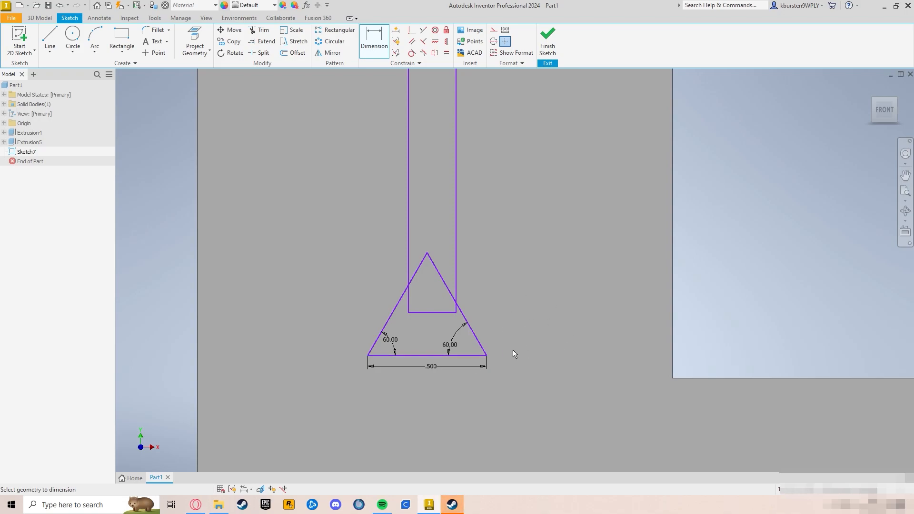
{"action": "scroll", "coordinate": [512, 351], "scroll_direction": "down", "scroll_amount": 3}
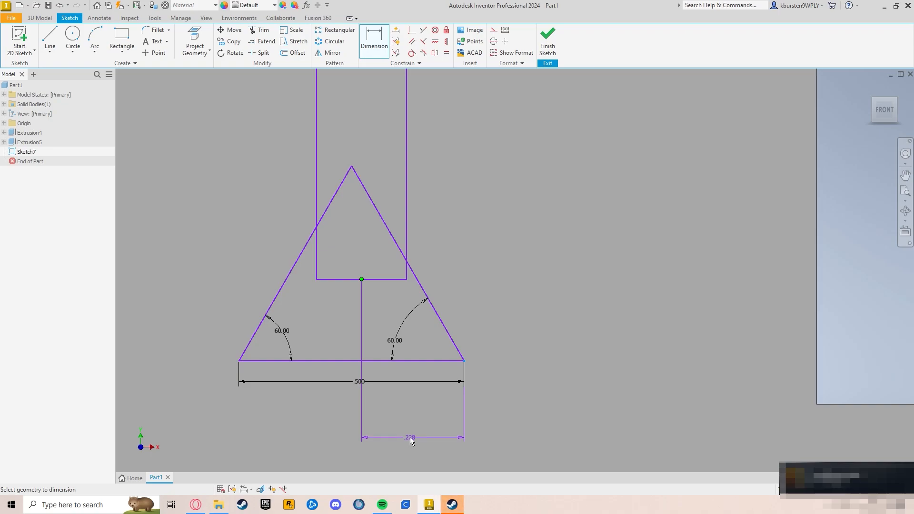
{"action": "left_click", "coordinate": [410, 438]}
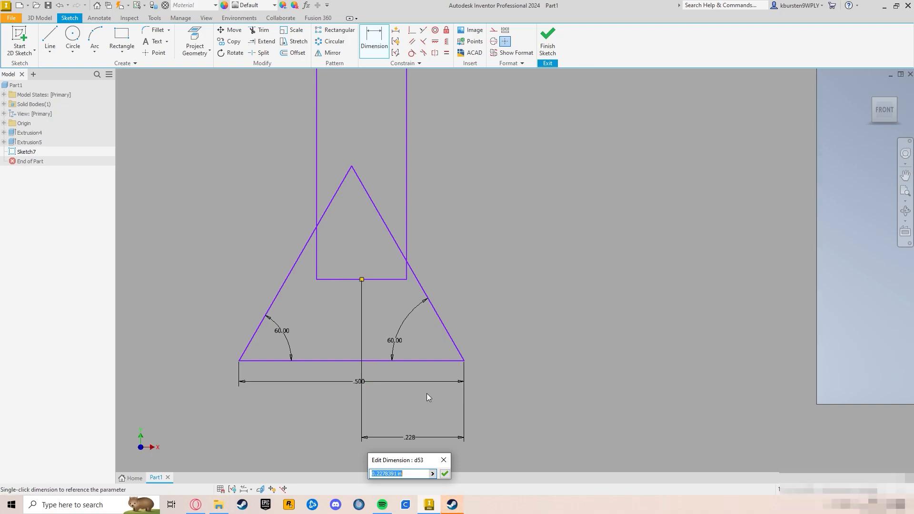
{"action": "type", "text": "0.25"}
{"action": "key", "text": "Return"}
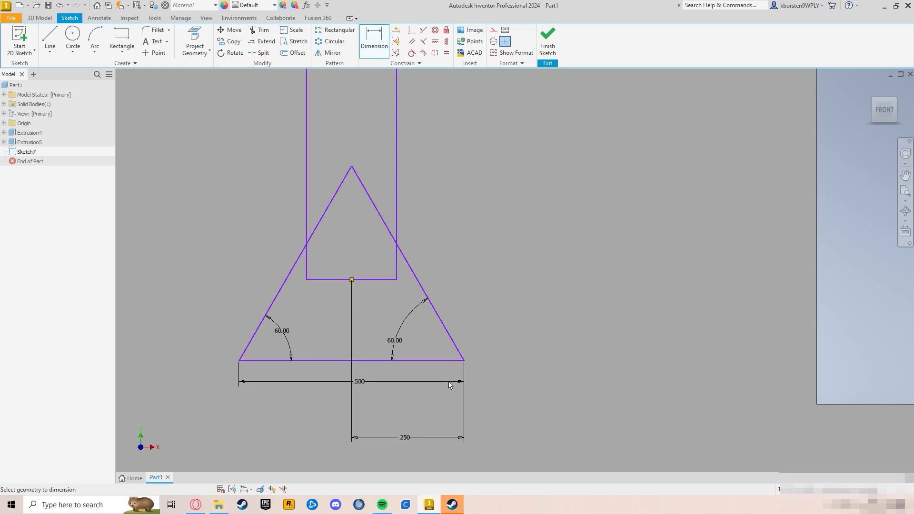
Examine the slit and triangle sketch, checking how the triangle lines up with the rectangle's lower end.
{"action": "scroll", "coordinate": [547, 341], "scroll_direction": "down", "scroll_amount": 4}
{"action": "scroll", "coordinate": [552, 312], "scroll_direction": "up", "scroll_amount": 2}
{"action": "scroll", "coordinate": [522, 315], "scroll_direction": "up", "scroll_amount": 2}
{"action": "scroll", "coordinate": [513, 293], "scroll_direction": "down", "scroll_amount": 4}
{"action": "middle_click_drag", "start_coordinate": [521, 278], "coordinate": [517, 295]}
{"action": "scroll", "coordinate": [516, 295], "scroll_direction": "up", "scroll_amount": 3}
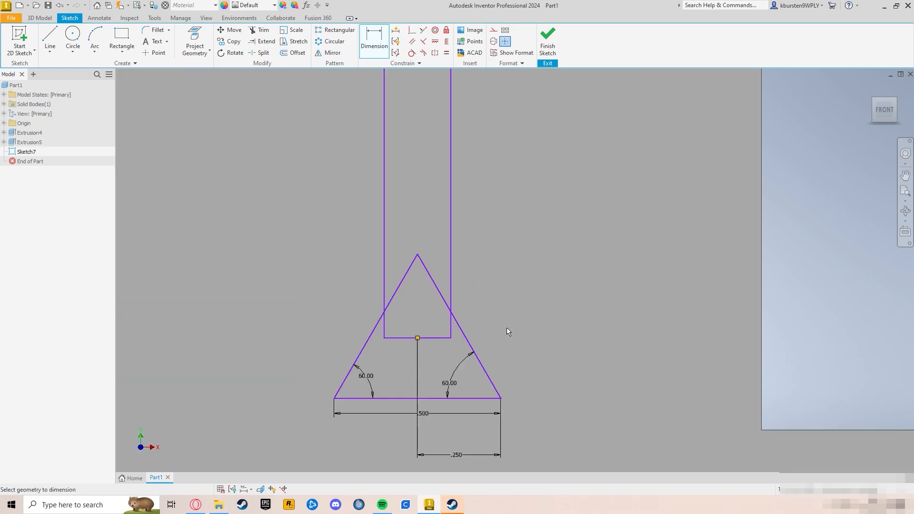
{"action": "middle_click_drag", "start_coordinate": [529, 381], "coordinate": [543, 347]}
{"action": "scroll", "coordinate": [452, 388], "scroll_direction": "up", "scroll_amount": 3}
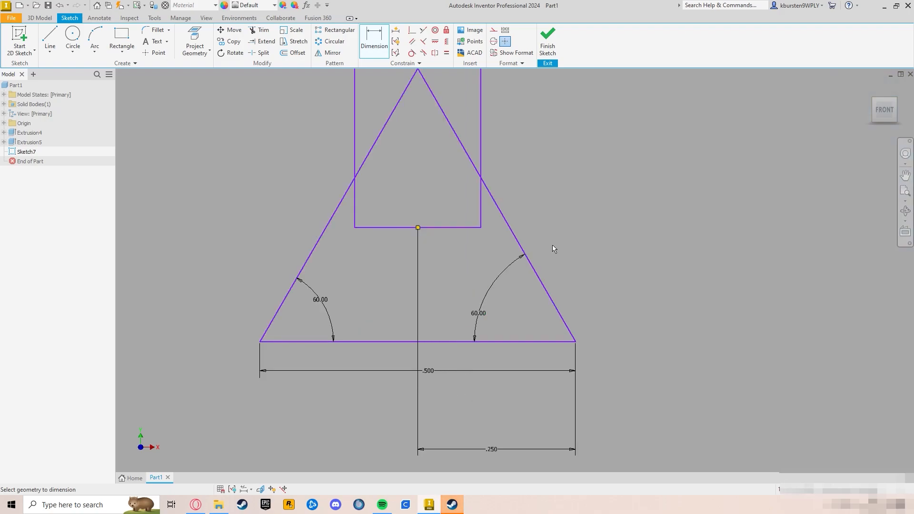
{"action": "scroll", "coordinate": [571, 248], "scroll_direction": "down", "scroll_amount": 5}
{"action": "mouse_move", "coordinate": [567, 292]}
{"action": "middle_mouse_down"}
{"action": "mouse_move", "coordinate": [553, 306]}
{"action": "mouse_move", "coordinate": [540, 296]}
{"action": "middle_mouse_up"}
{"action": "scroll", "coordinate": [551, 343], "scroll_direction": "up", "scroll_amount": 3}
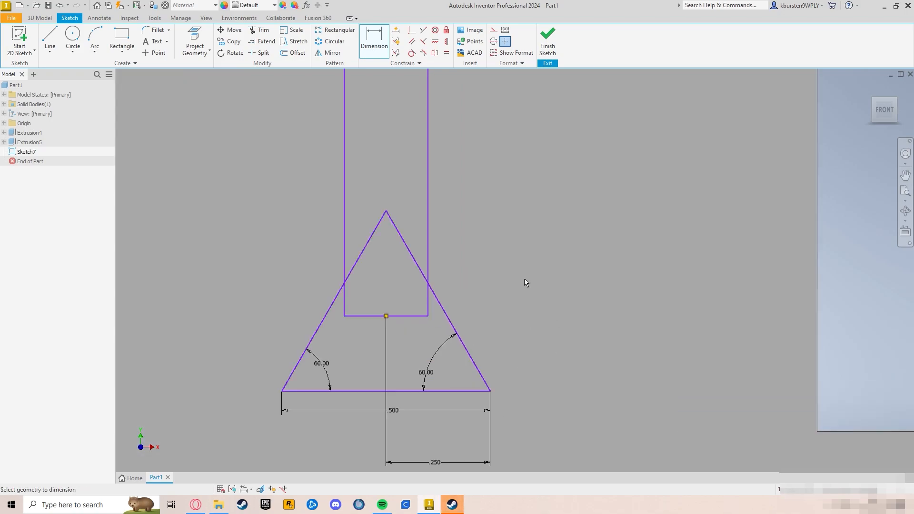
Set the vertical distance from the triangle's base to the slit's top edge to 1.8 in.
{"action": "scroll", "coordinate": [526, 280], "scroll_direction": "down", "scroll_amount": 5}
{"action": "scroll", "coordinate": [431, 205], "scroll_direction": "up", "scroll_amount": 6}
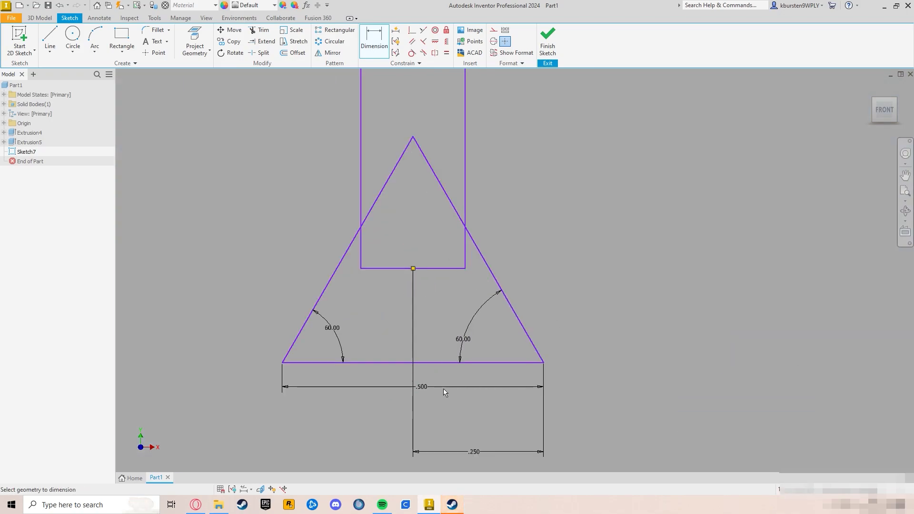
{"action": "scroll", "coordinate": [593, 257], "scroll_direction": "down", "scroll_amount": 3}
{"action": "middle_click_drag", "start_coordinate": [596, 240], "coordinate": [552, 327]}
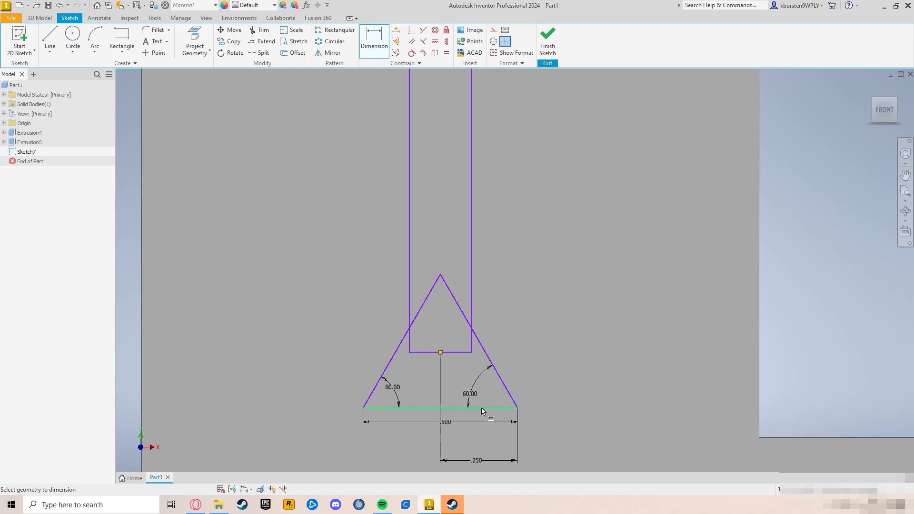
{"action": "left_click", "coordinate": [468, 413]}
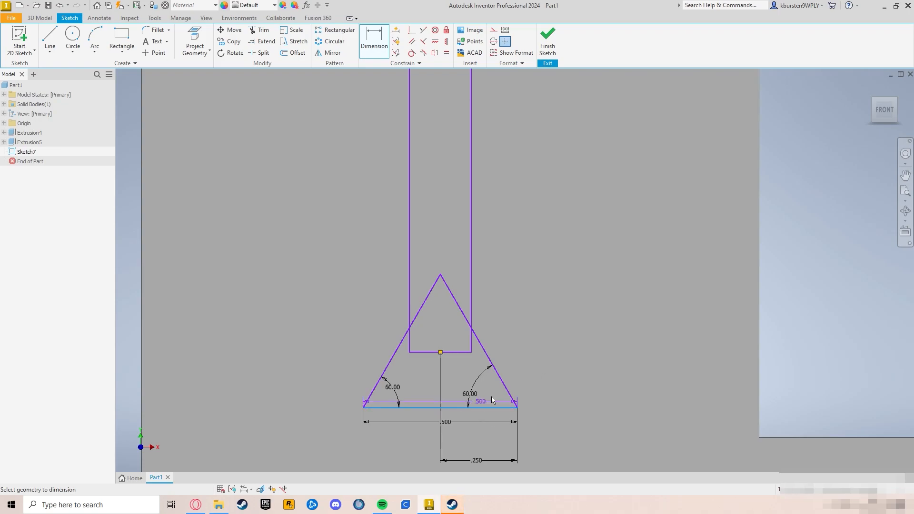
{"action": "scroll", "coordinate": [523, 357], "scroll_direction": "down", "scroll_amount": 4}
{"action": "left_click", "coordinate": [515, 170]}
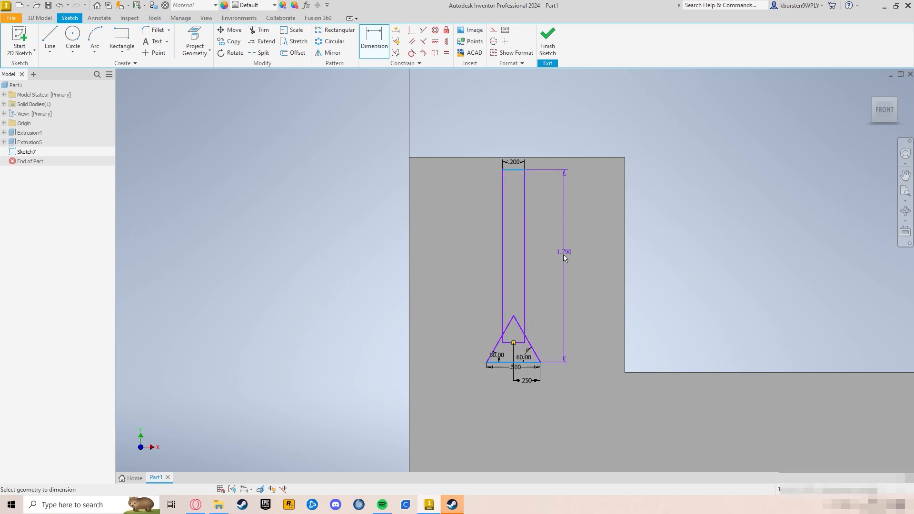
{"action": "left_click", "coordinate": [564, 263]}
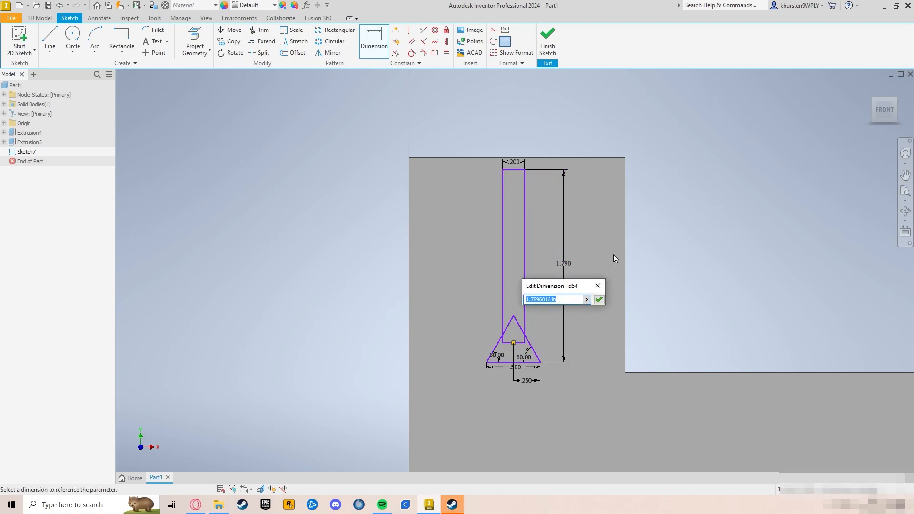
{"action": "type", "text": "1.8"}
{"action": "key", "text": "Return"}
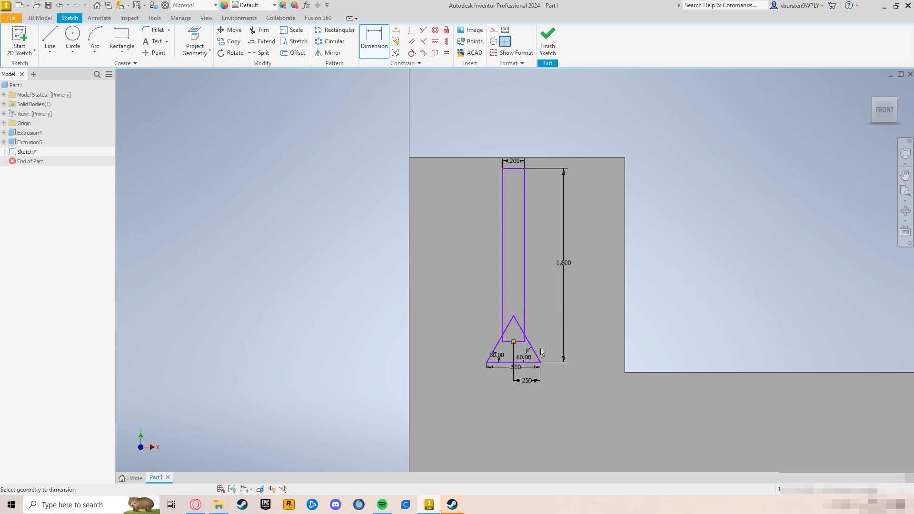
Trim the slit's overlapping lower edges and the triangle's tip so both shapes form one continuous outline.
{"action": "scroll", "coordinate": [533, 356], "scroll_direction": "down", "scroll_amount": 2}
{"action": "scroll", "coordinate": [530, 361], "scroll_direction": "up", "scroll_amount": 3}
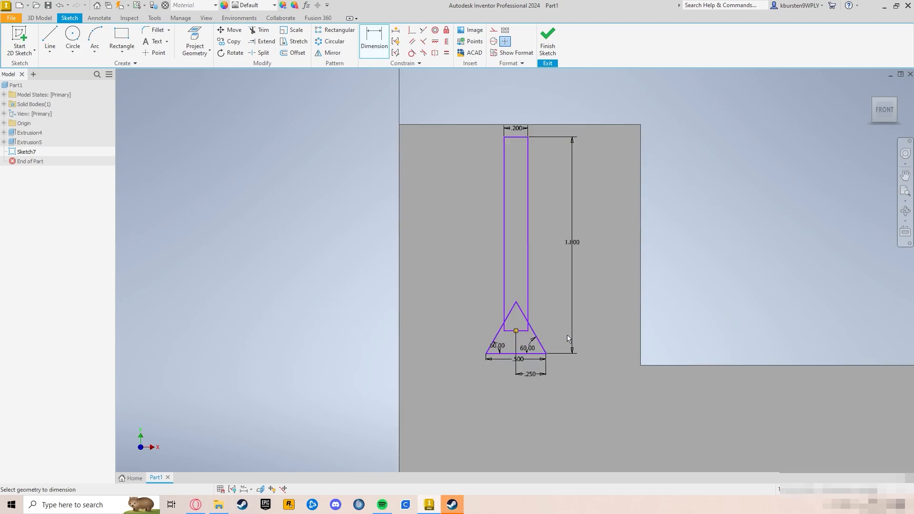
{"action": "scroll", "coordinate": [542, 301], "scroll_direction": "up", "scroll_amount": 2}
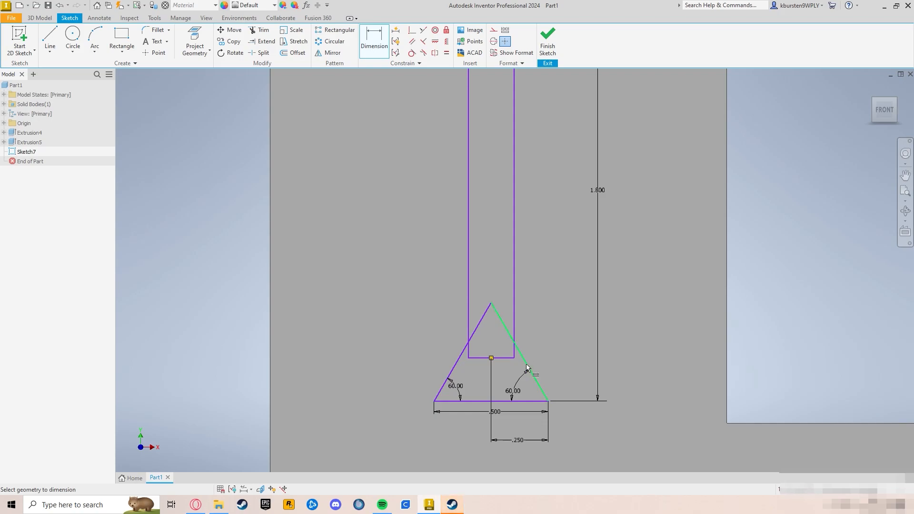
{"action": "scroll", "coordinate": [527, 362], "scroll_direction": "up", "scroll_amount": 2}
{"action": "left_click", "coordinate": [262, 31]}
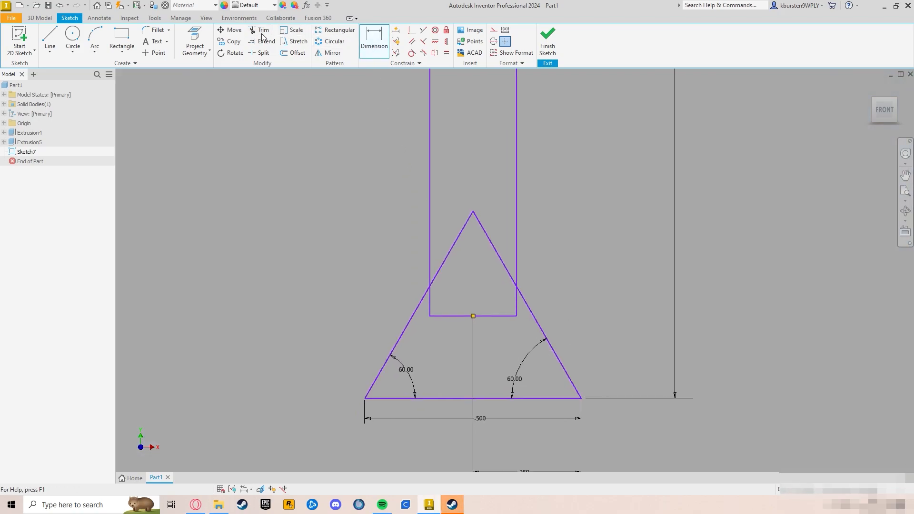
{"action": "left_click", "coordinate": [432, 302]}
{"action": "left_click", "coordinate": [446, 314]}
{"action": "left_click", "coordinate": [517, 307]}
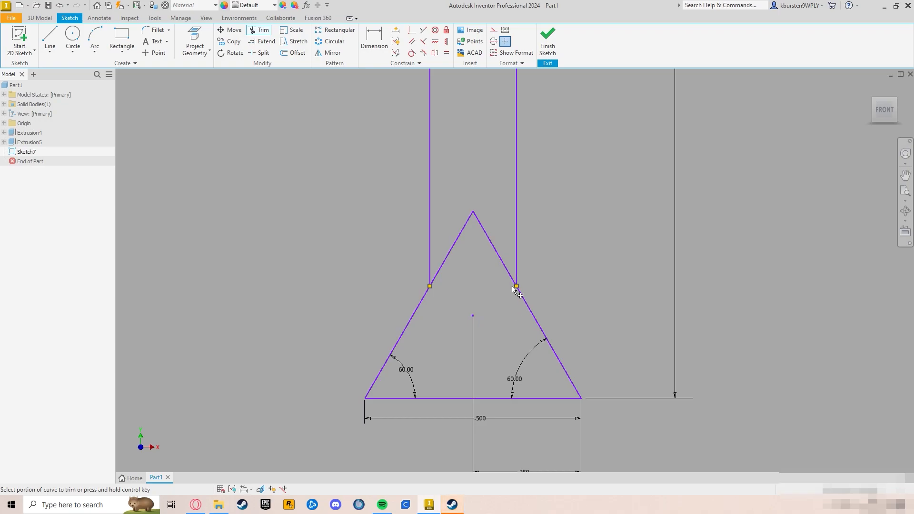
{"action": "left_click", "coordinate": [501, 260]}
{"action": "left_click", "coordinate": [453, 250]}
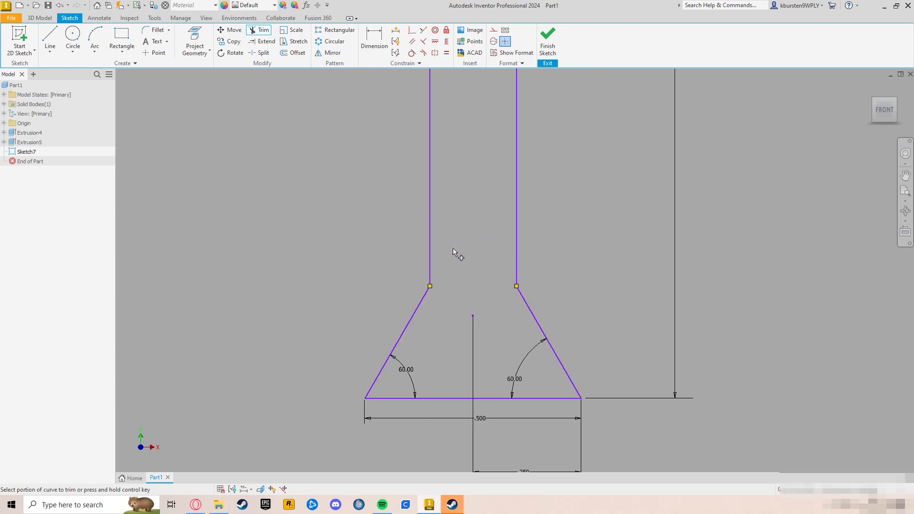
Dimension the length of the slit's right vertical edge, from its top corner to the flared base.
{"action": "scroll", "coordinate": [579, 262], "scroll_direction": "down", "scroll_amount": 2}
{"action": "scroll", "coordinate": [567, 300], "scroll_direction": "down", "scroll_amount": 2}
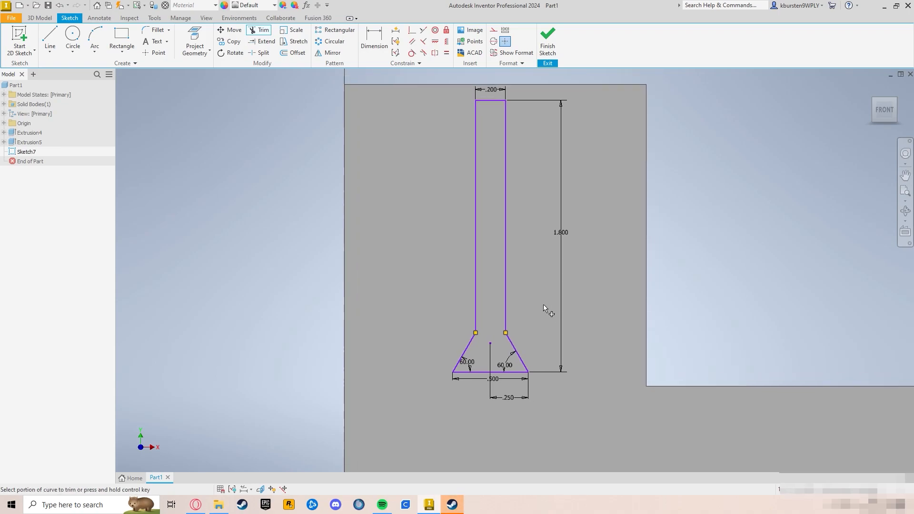
{"action": "middle_click_drag", "start_coordinate": [530, 303], "coordinate": [514, 301]}
{"action": "key", "text": "d"}
{"action": "middle_click_drag", "start_coordinate": [574, 252], "coordinate": [555, 259]}
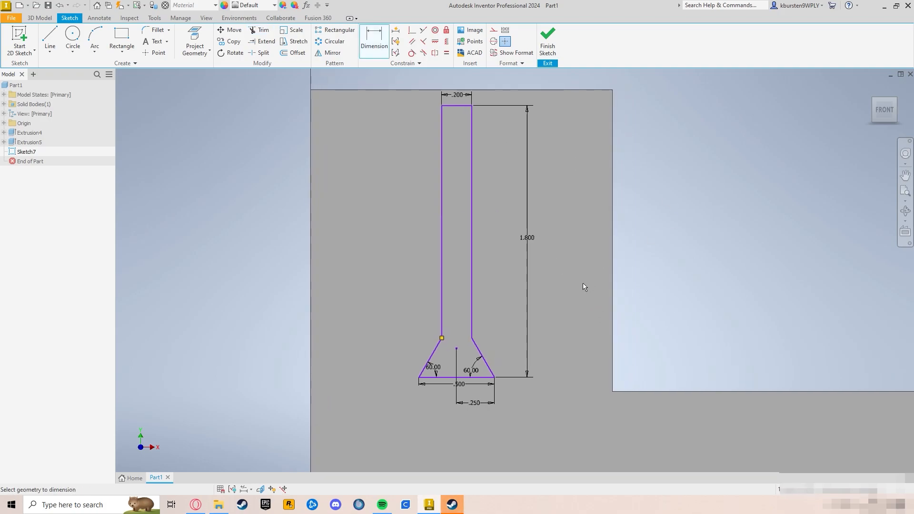
{"action": "left_click", "coordinate": [473, 218]}
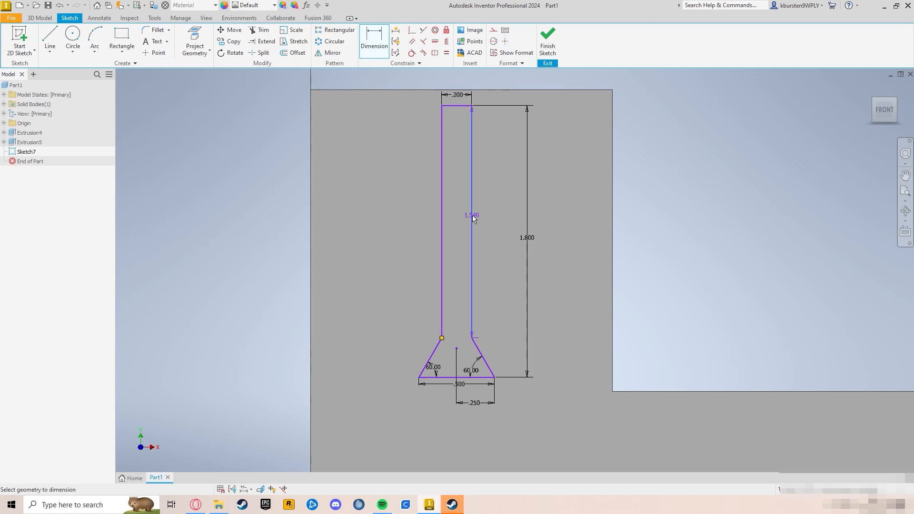
{"action": "left_click", "coordinate": [499, 216]}
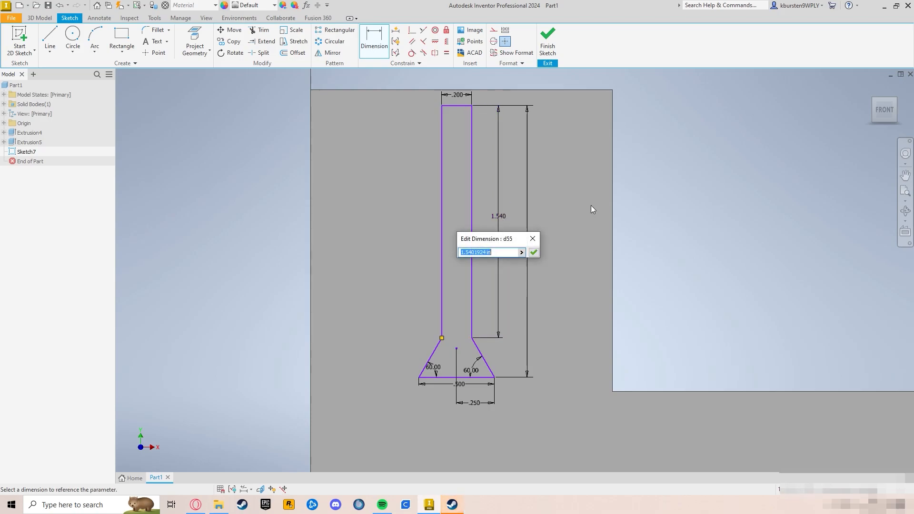
Try a length of 1.5 in for the slit's right vertical edge, and undo that change.
{"action": "type", "text": "1."}
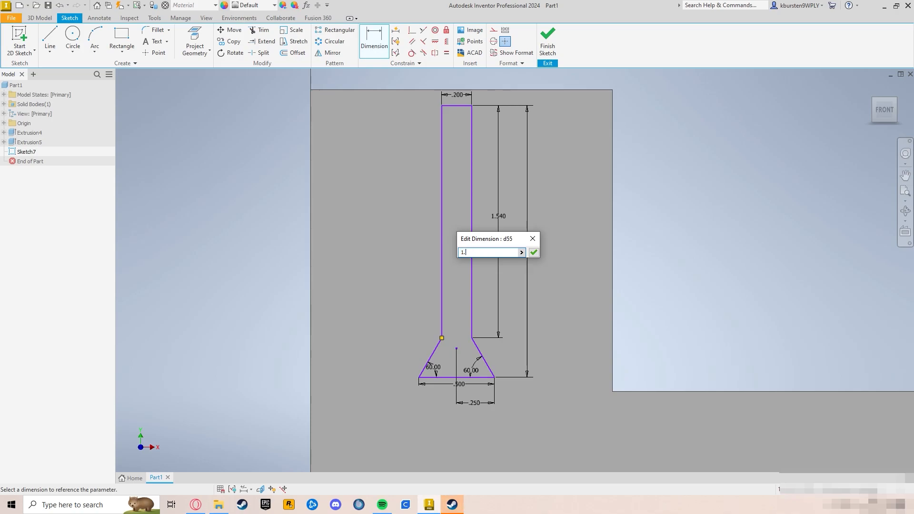
{"action": "type", "text": "5"}
{"action": "key", "text": "Return"}
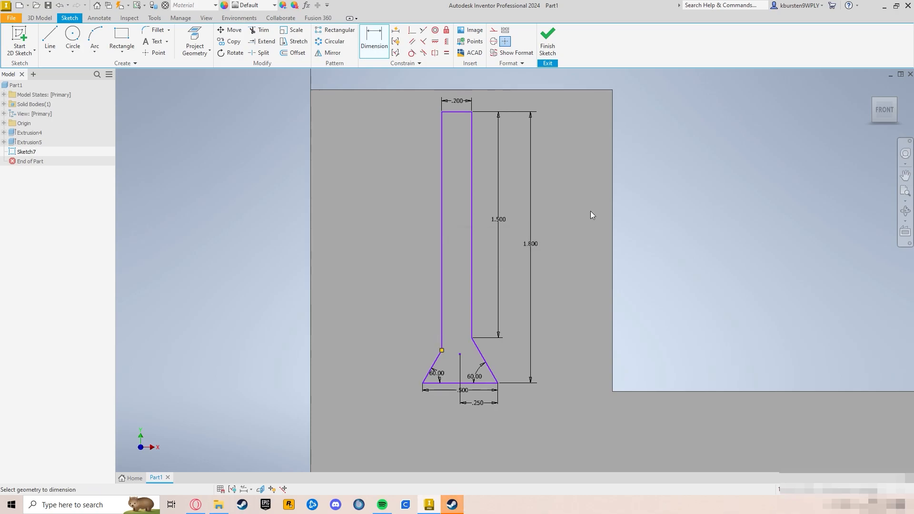
{"action": "scroll", "coordinate": [449, 356], "scroll_direction": "up", "scroll_amount": 3}
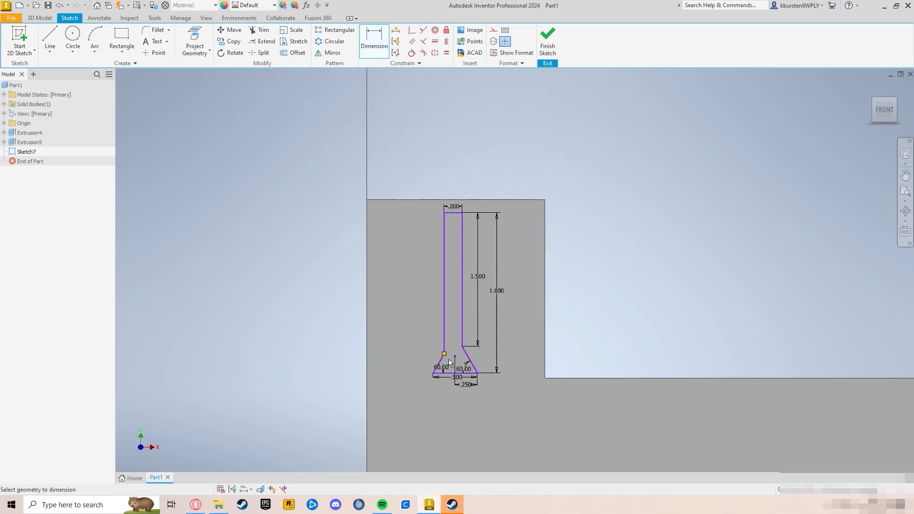
{"action": "scroll", "coordinate": [449, 358], "scroll_direction": "down", "scroll_amount": 3}
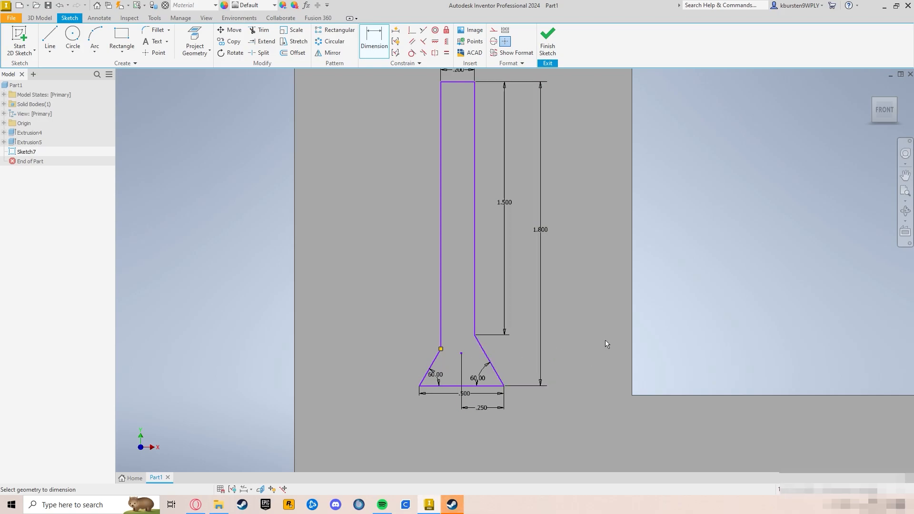
{"action": "key", "text": "ctrl+z"}
{"action": "middle_click_drag", "start_coordinate": [516, 196], "coordinate": [510, 227]}
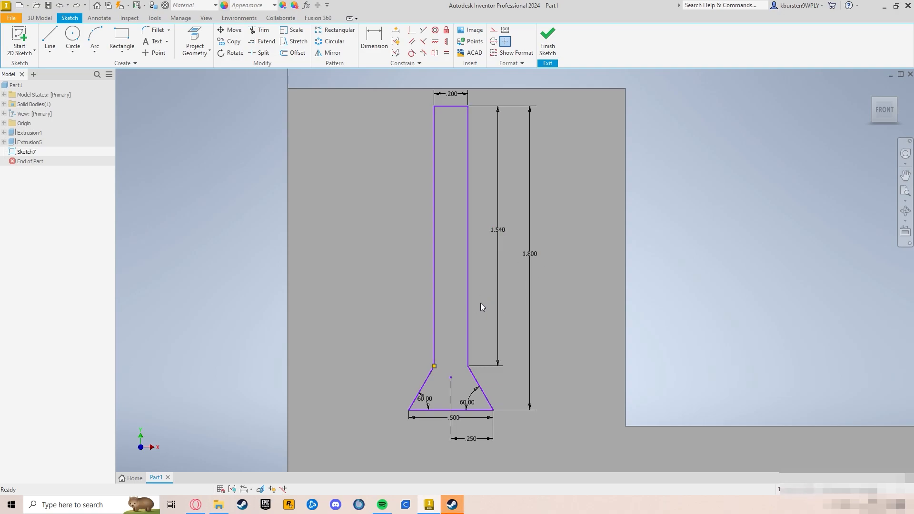
Set the horizontal distance from the slit's right edge to the left tower's inner edge to 0.9 in.
{"action": "left_click", "coordinate": [469, 293]}
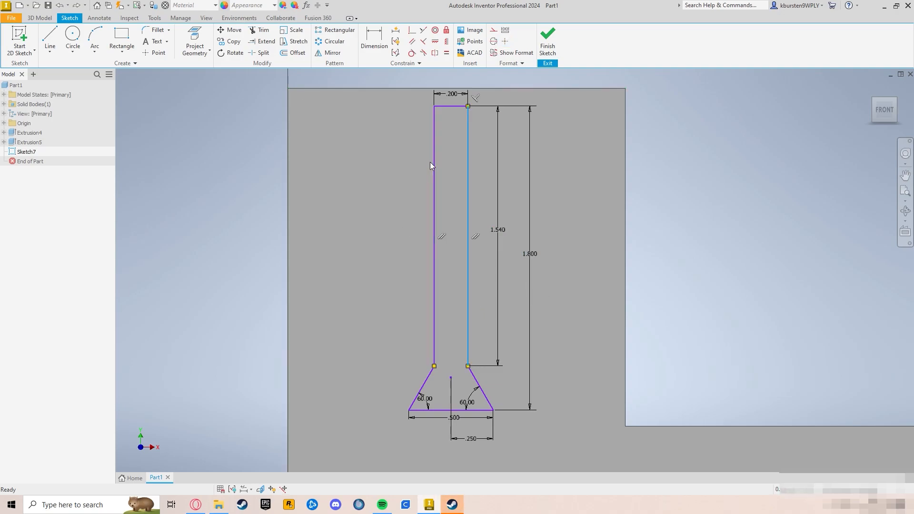
{"action": "key", "text": "Escape"}
{"action": "left_click", "coordinate": [388, 47]}
{"action": "left_click", "coordinate": [470, 275]}
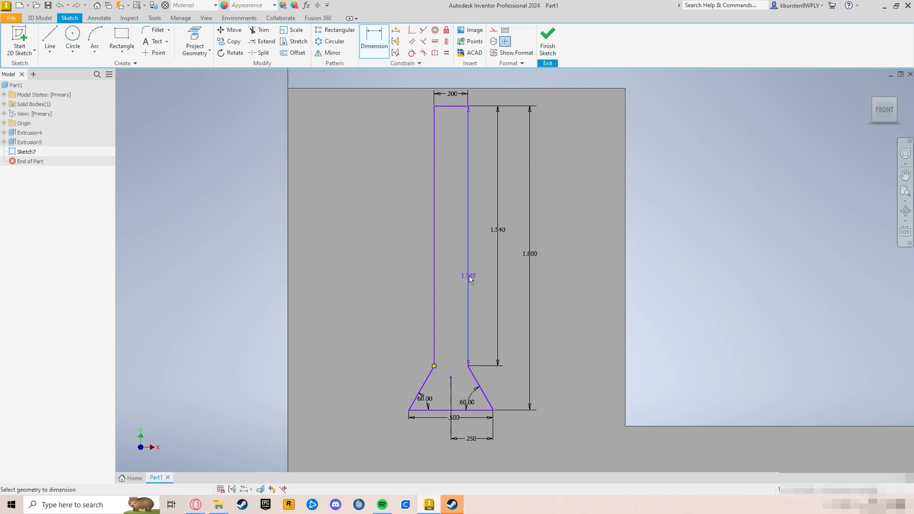
{"action": "left_click", "coordinate": [625, 305]}
{"action": "left_click", "coordinate": [563, 293]}
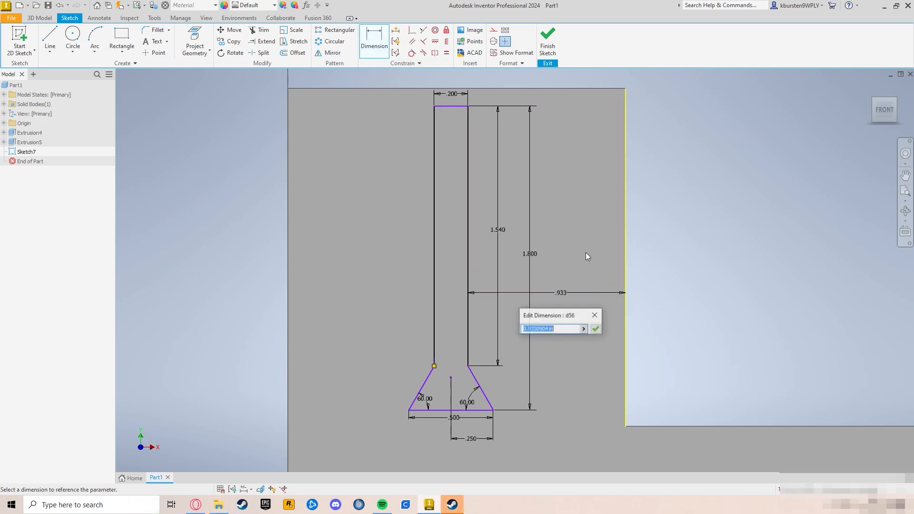
{"action": "type", "text": "0."}
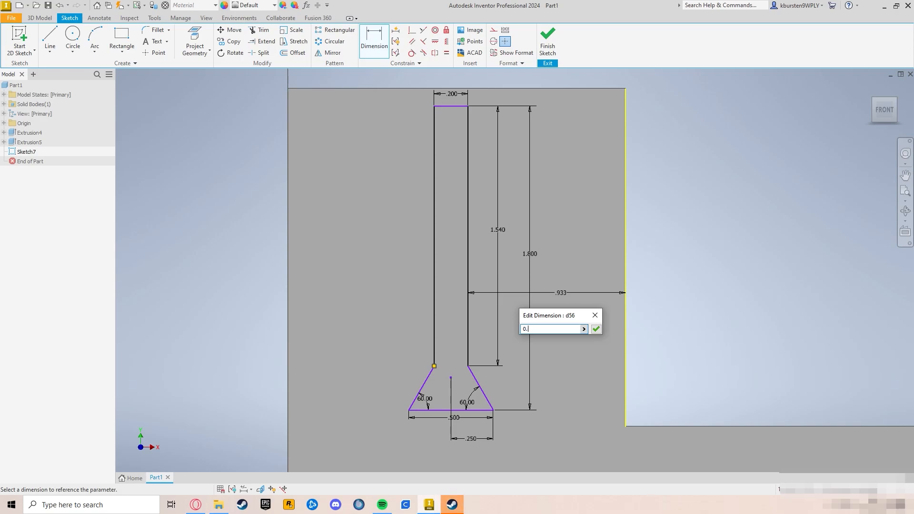
{"action": "type", "text": "9"}
{"action": "key", "text": "Return"}
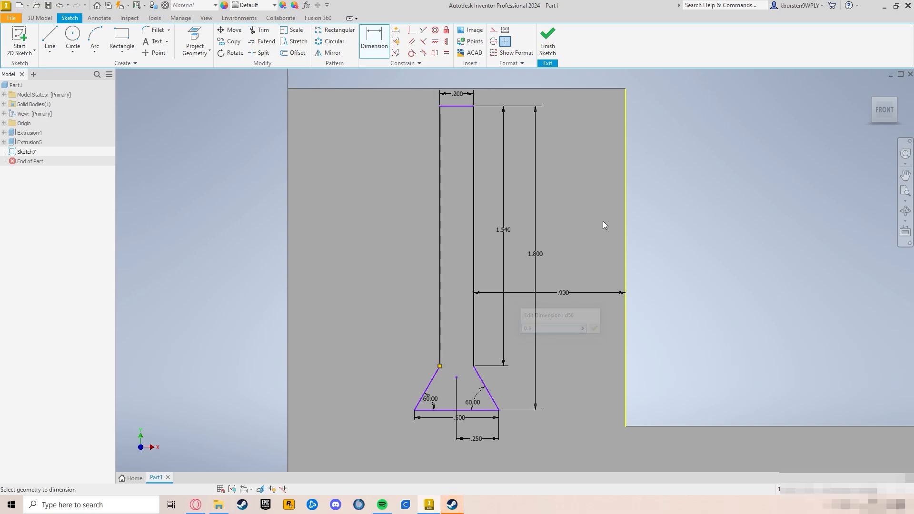
Set the vertical distance from the slit's top edge to the tower's top edge to 0.25 in.
{"action": "left_click", "coordinate": [448, 106]}
{"action": "left_click", "coordinate": [482, 89]}
{"action": "left_click", "coordinate": [510, 100]}
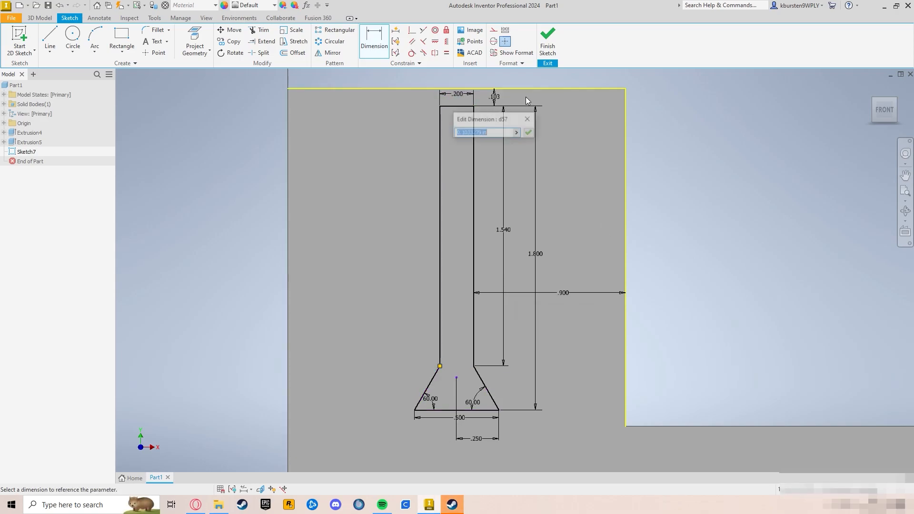
{"action": "type", "text": ".25"}
{"action": "key", "text": "Return"}
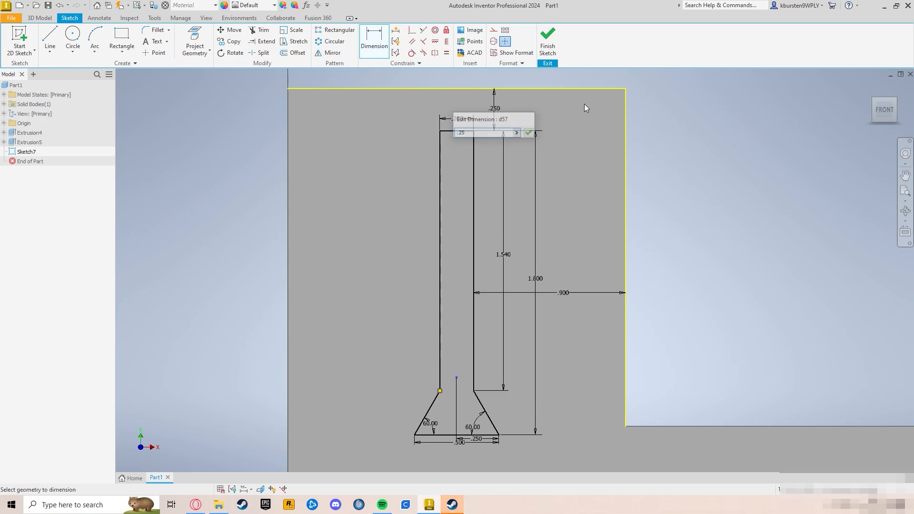
Finish the sketch and extrude the arrow-slit profile 2 in into the left tower as a cut.
{"action": "scroll", "coordinate": [663, 288], "scroll_direction": "up", "scroll_amount": 3}
{"action": "middle_click_drag", "start_coordinate": [663, 288], "coordinate": [530, 266]}
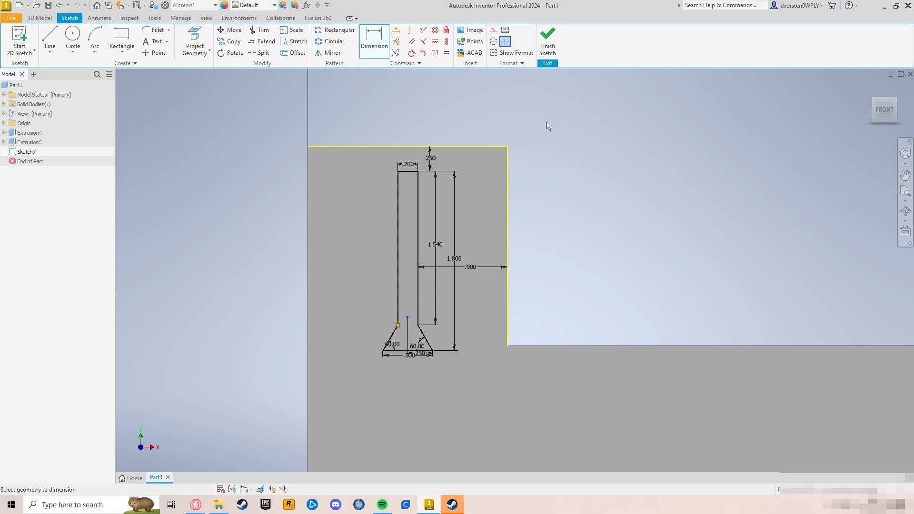
{"action": "left_click", "coordinate": [548, 40]}
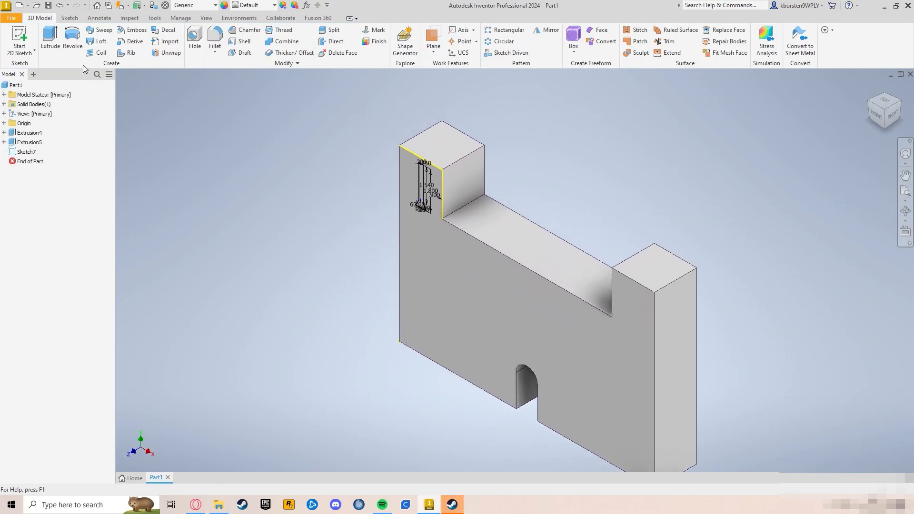
{"action": "left_click", "coordinate": [50, 38]}
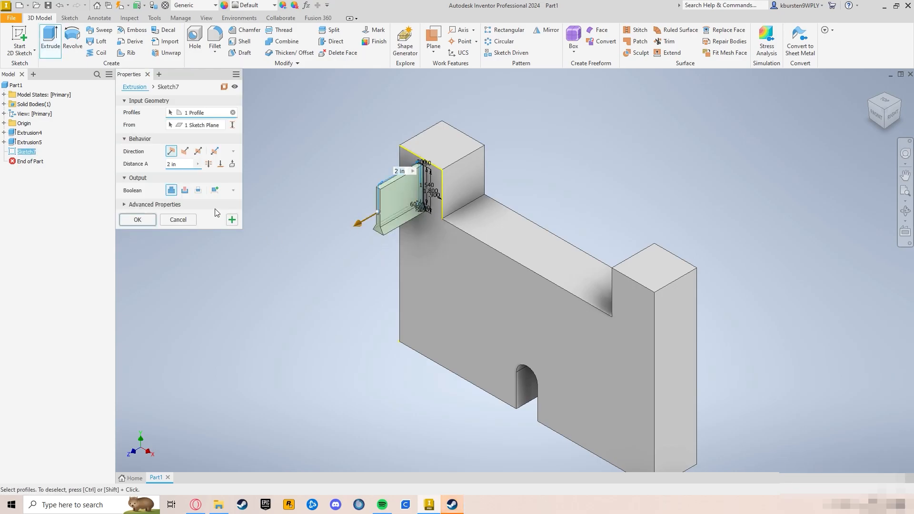
{"action": "left_click", "coordinate": [184, 151]}
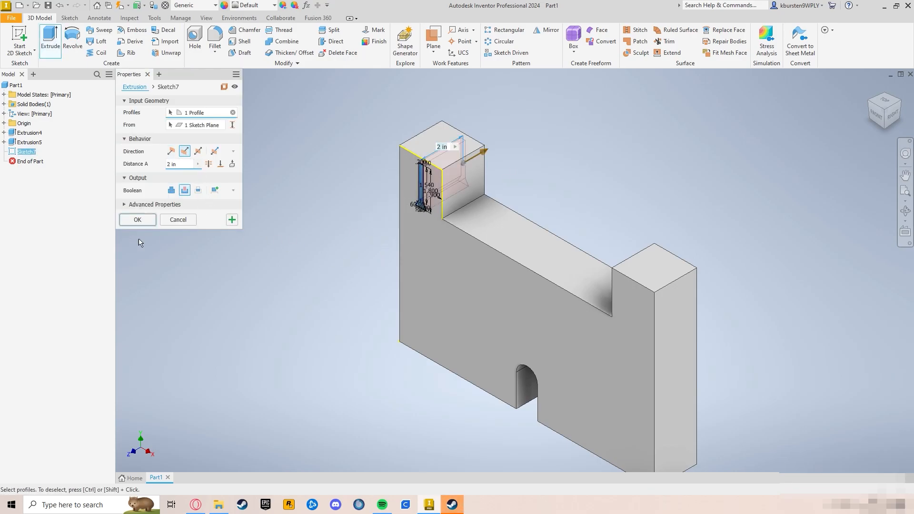
{"action": "left_click", "coordinate": [136, 222]}
{"action": "middle_click_drag", "start_coordinate": [593, 204], "coordinate": [555, 172]}
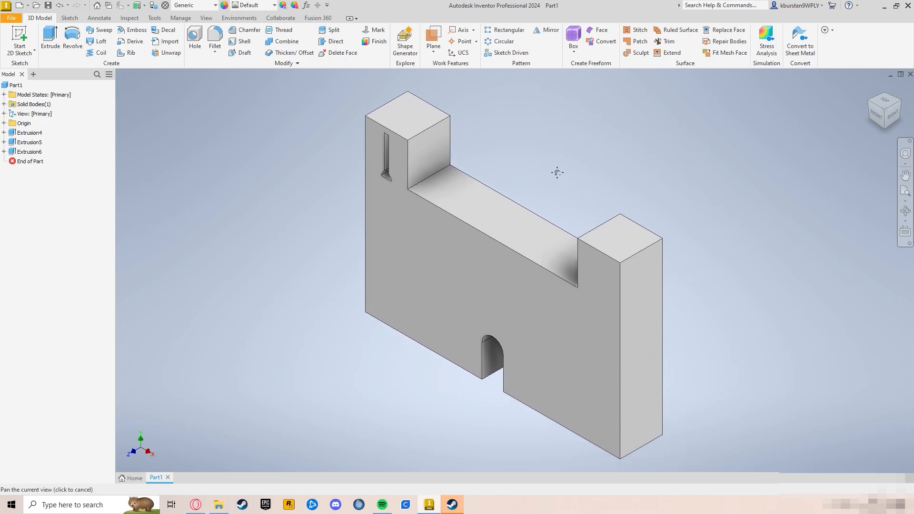
{"action": "middle_click_drag", "start_coordinate": [728, 194], "coordinate": [729, 190]}
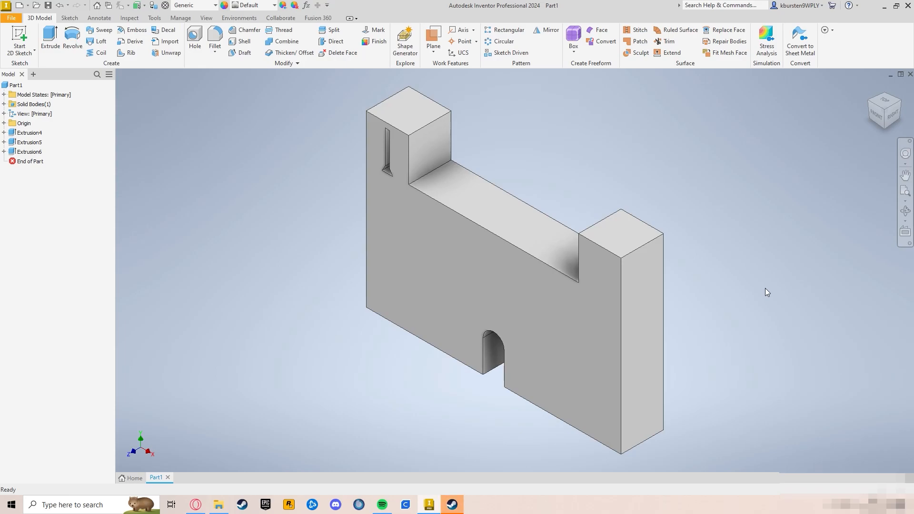
{"action": "key", "text": "alt+z"}
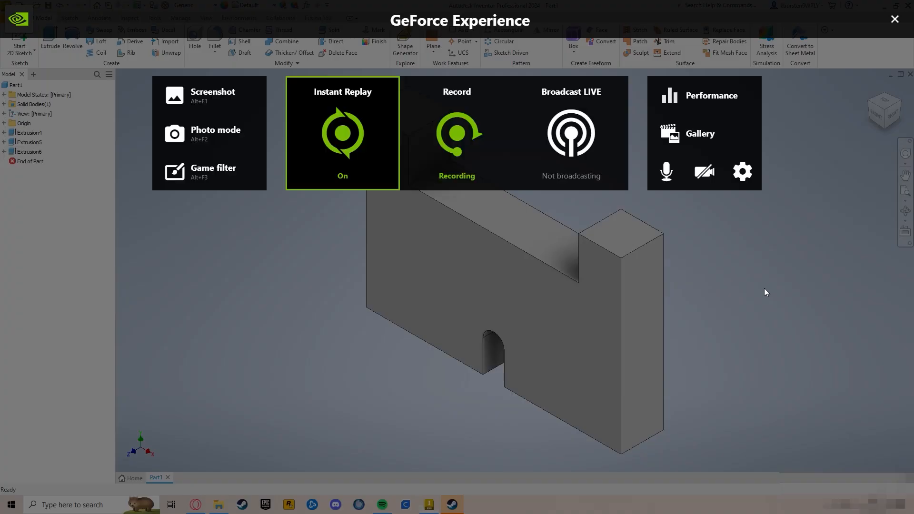